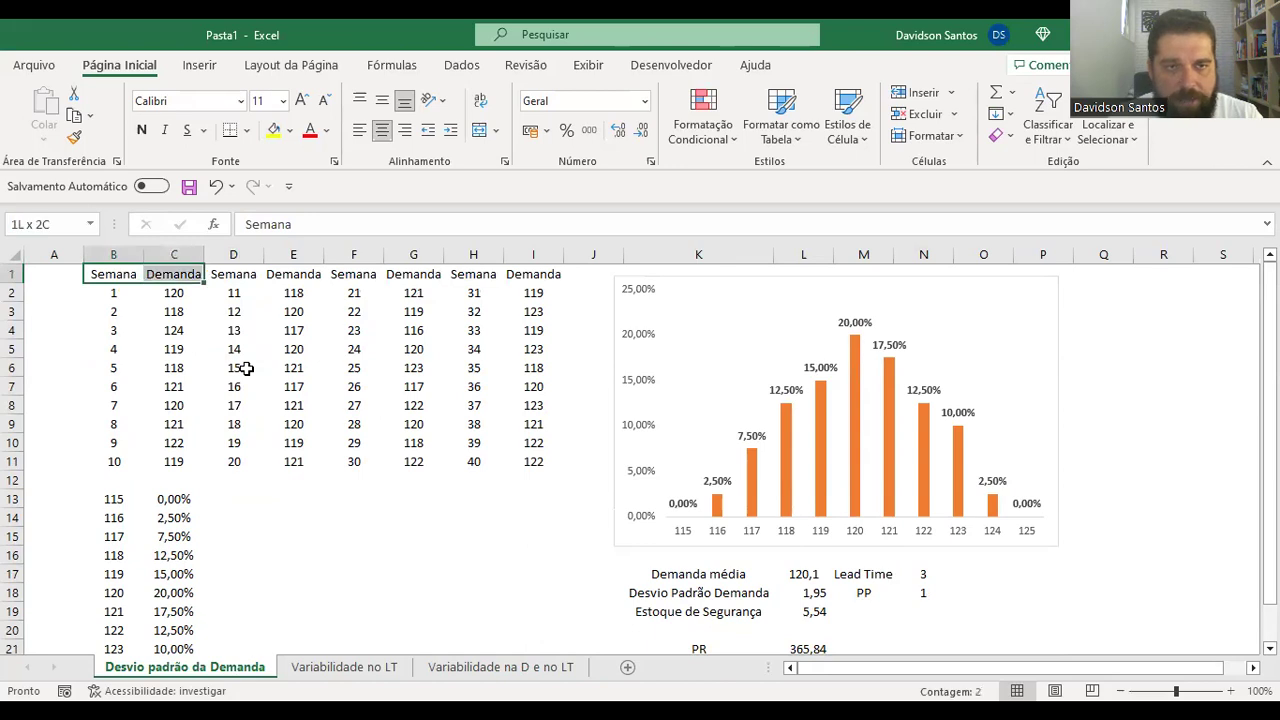
Apply all borders to the weekly demand table in B1:I11
key(ctrl+shift+Down)
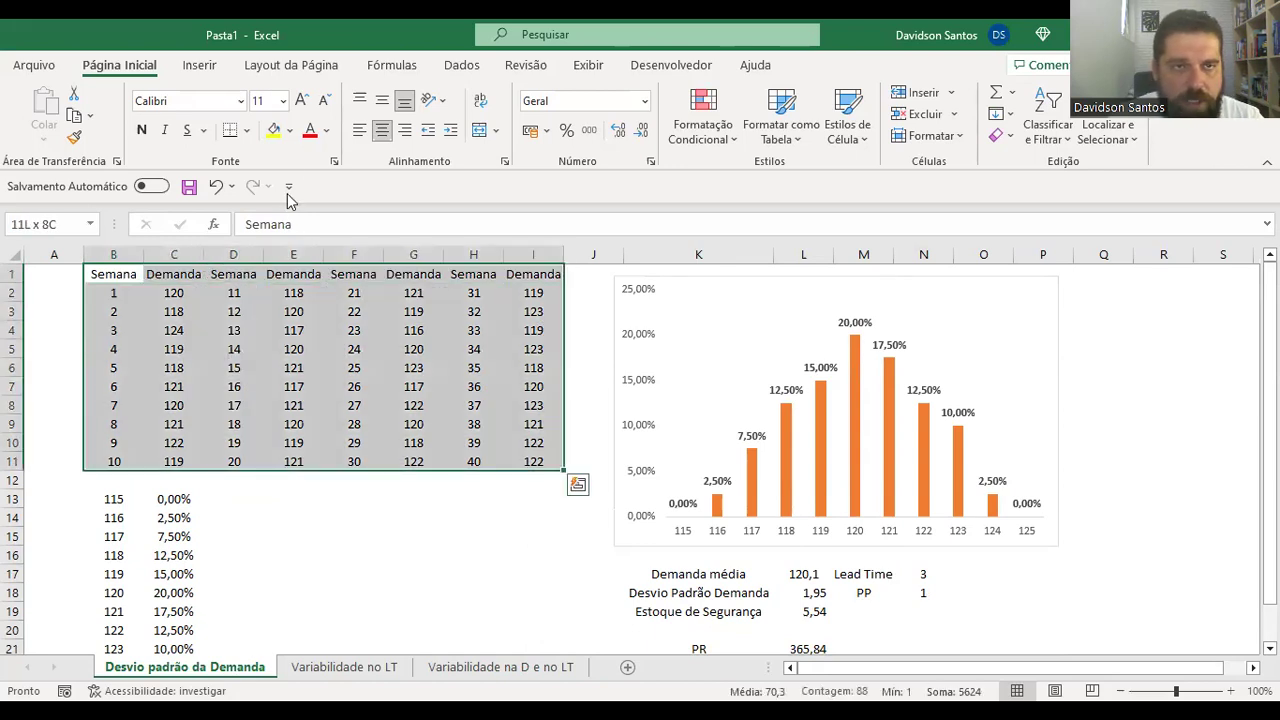
click(248, 133)
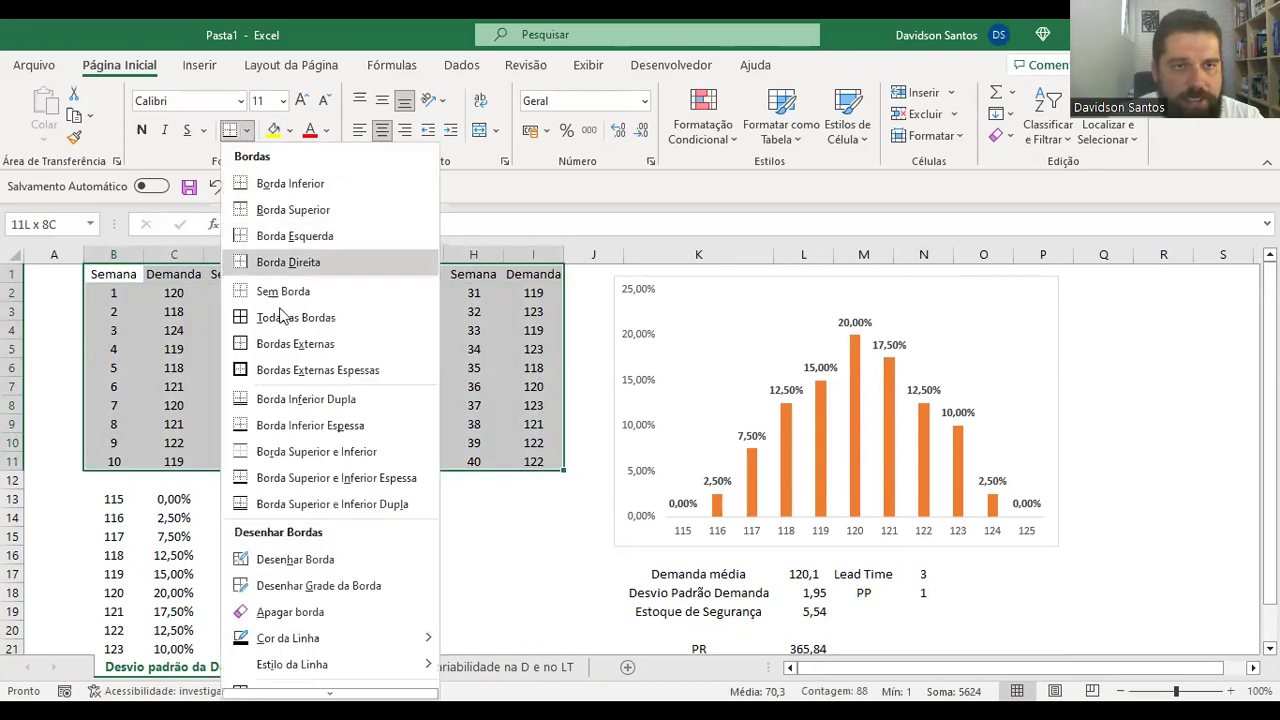
click(250, 319)
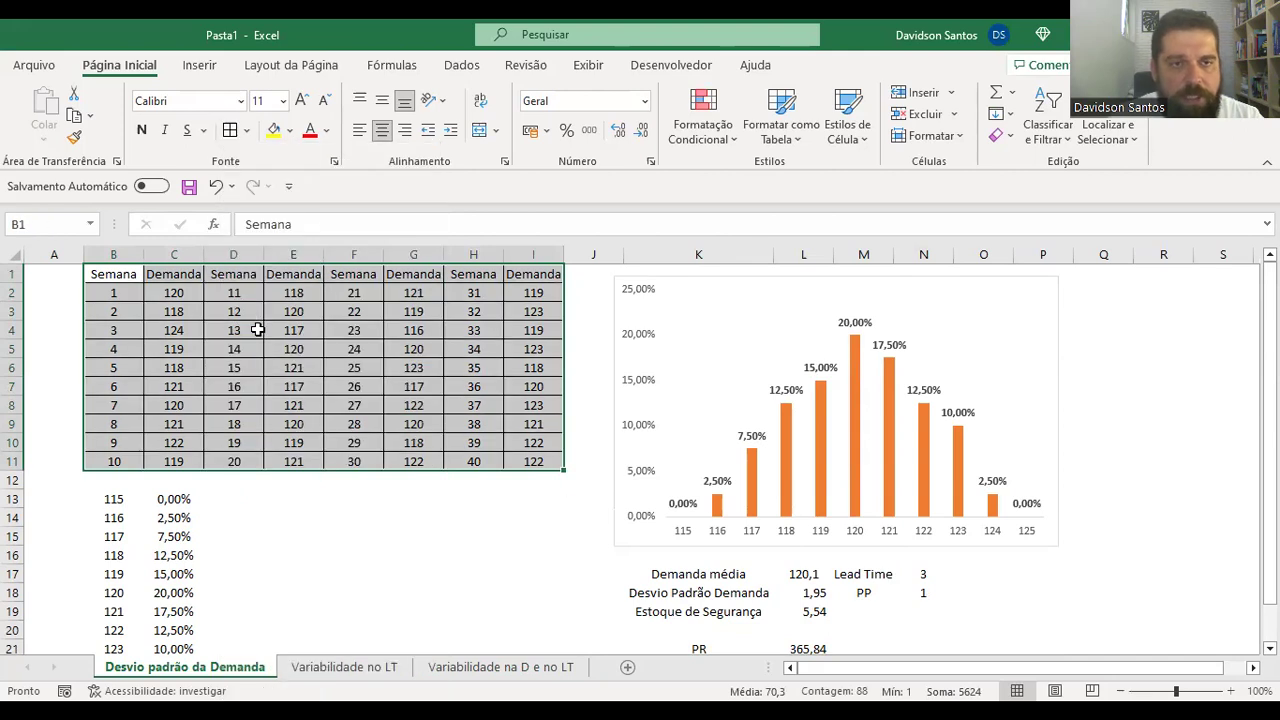
click(257, 330)
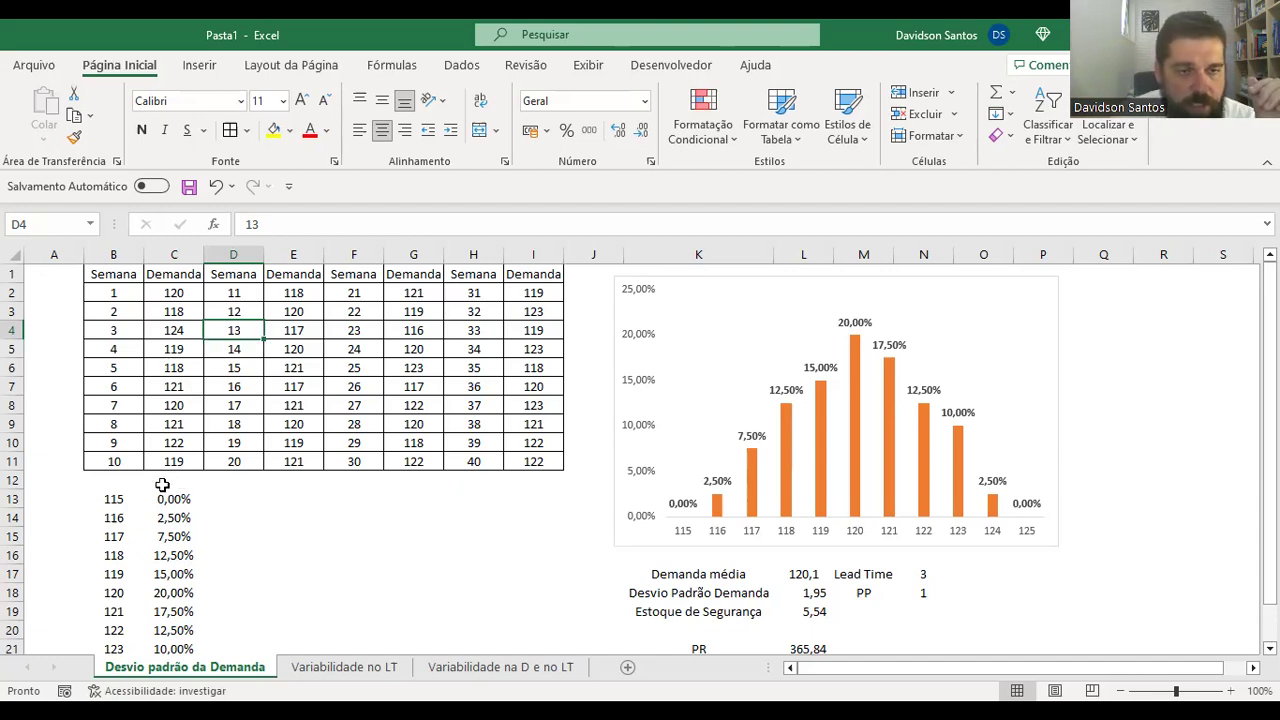
Examine the demand frequency table in B13:C23 alongside the distribution chart
click(237, 483)
key(Down)
key(Down)
key(Down)
key(Down)
key(Down)
key(Down)
key(Down)
key(Down)
key(Down)
key(Down)
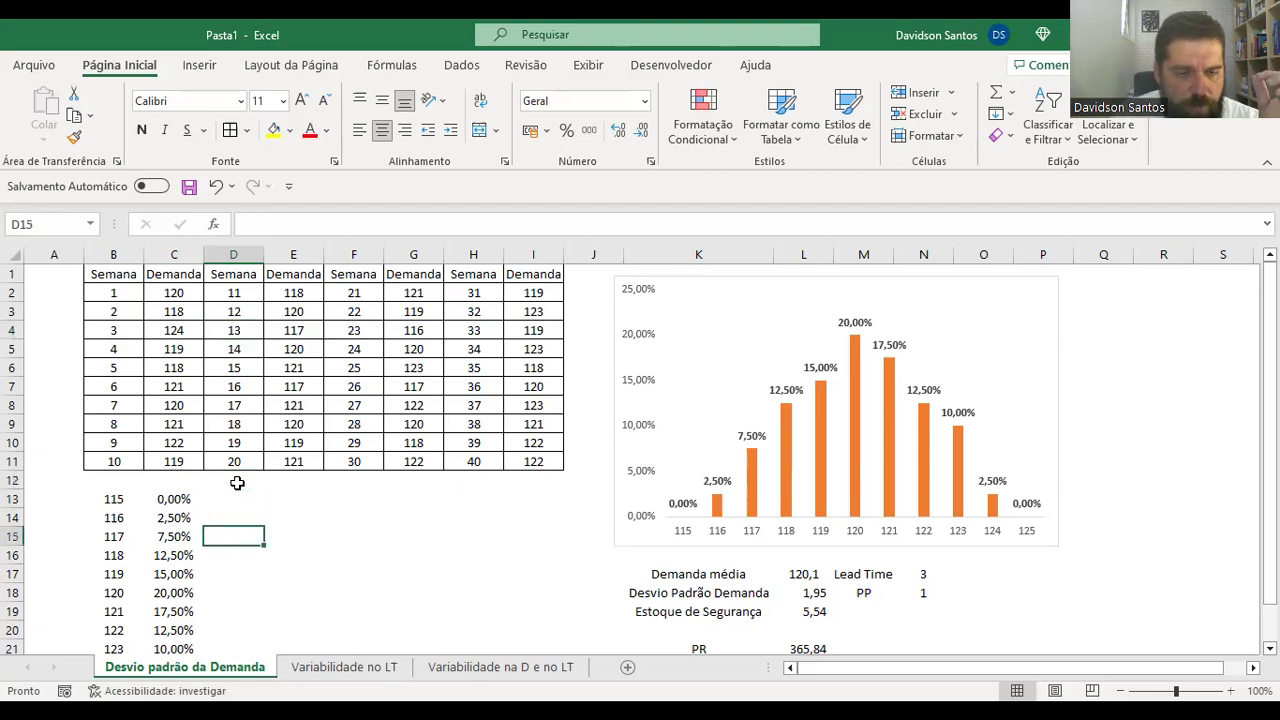
key(Down)
key(Down)
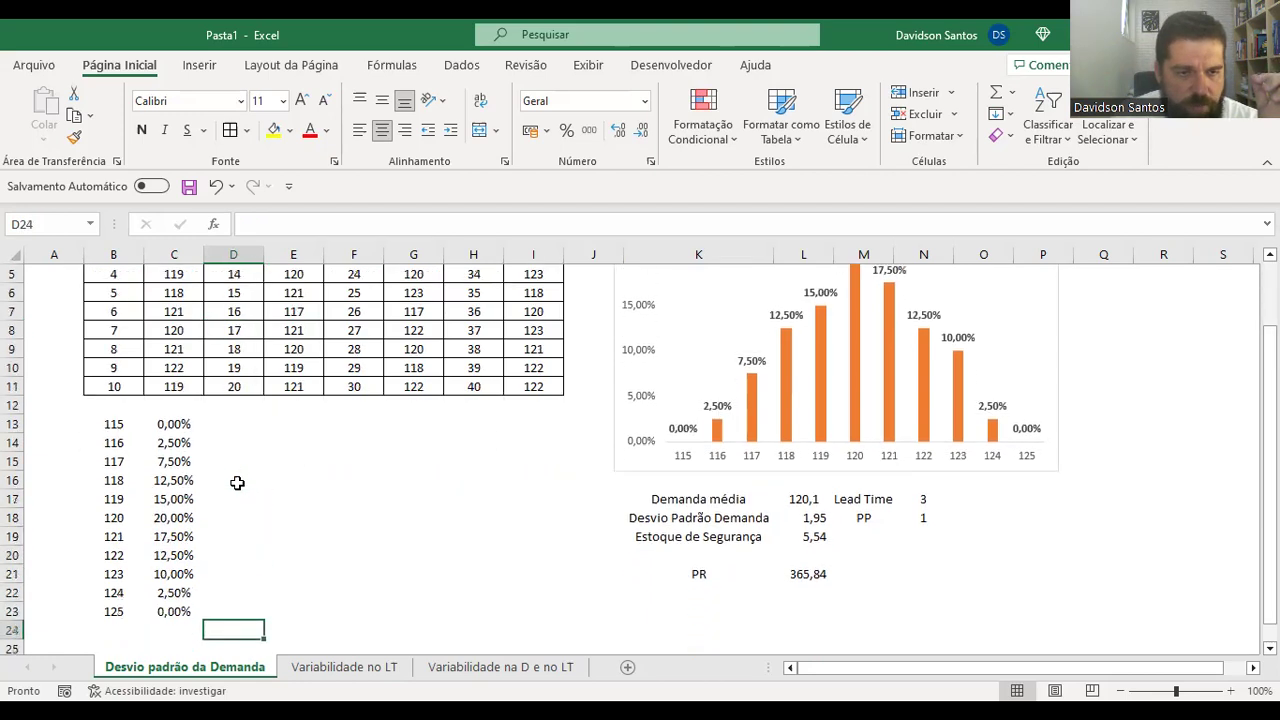
key(Left)
key(Up)
key(Up)
key(Up)
key(Up)
key(Up)
key(Up)
key(Up)
key(Up)
key(Up)
key(Up)
key(Up)
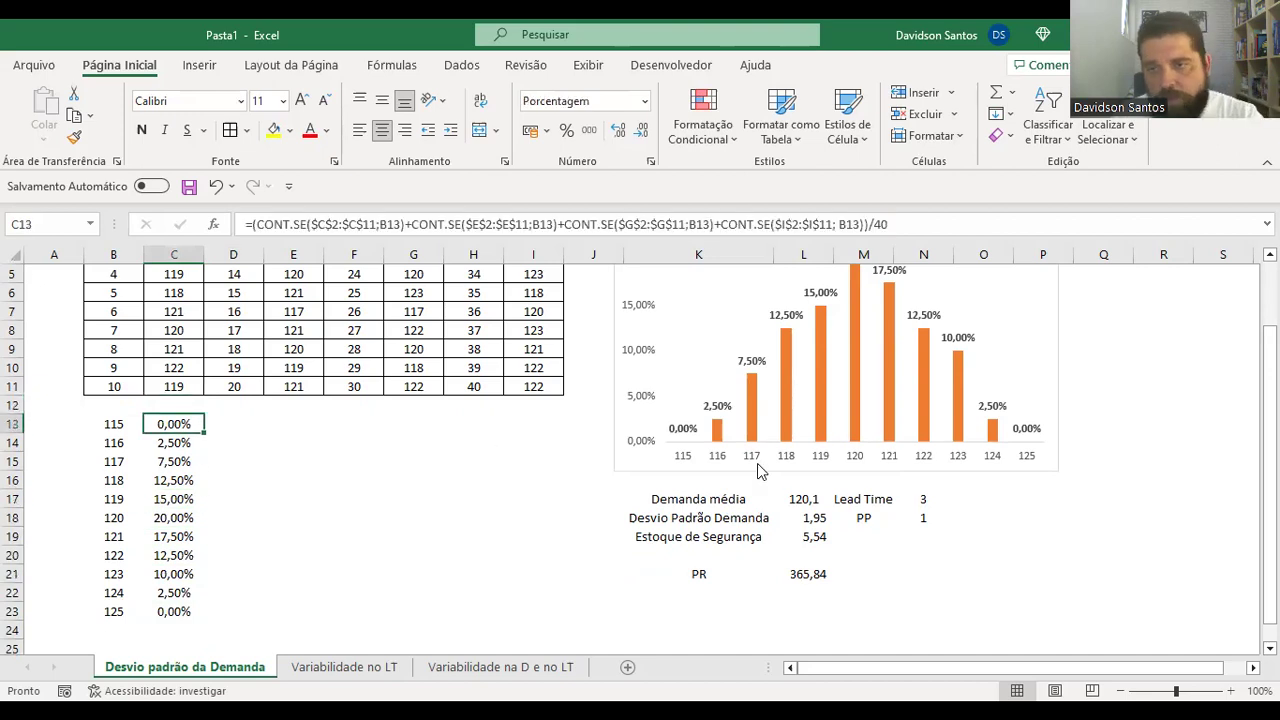
drag(1270, 520, 1270, 468)
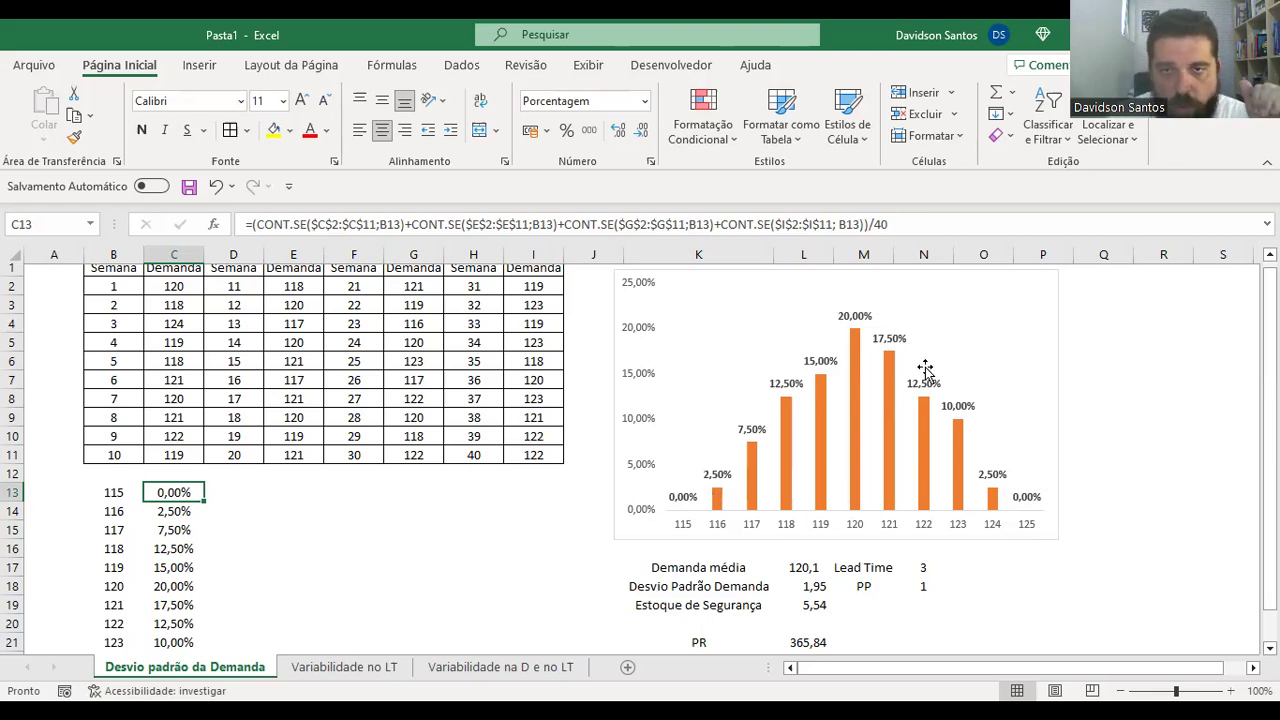
Inspect the ranges referenced by the CONT.SE frequency formula in C13
click(905, 228)
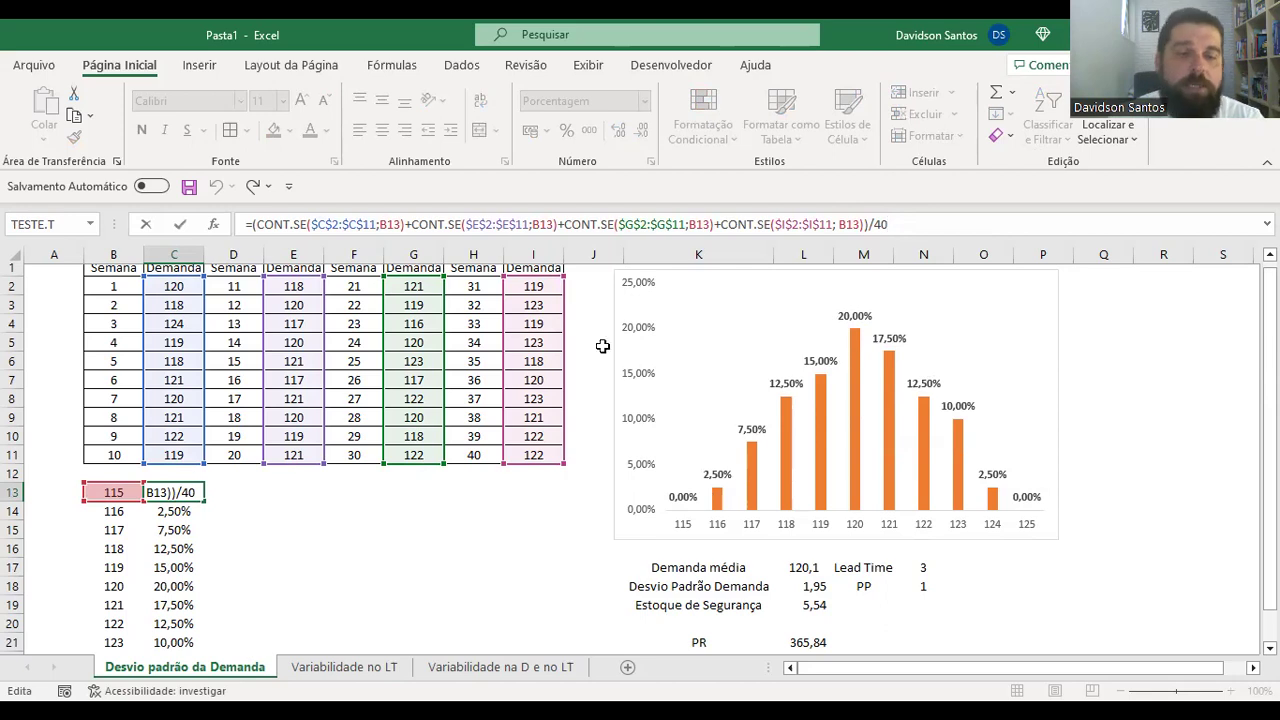
click(280, 490)
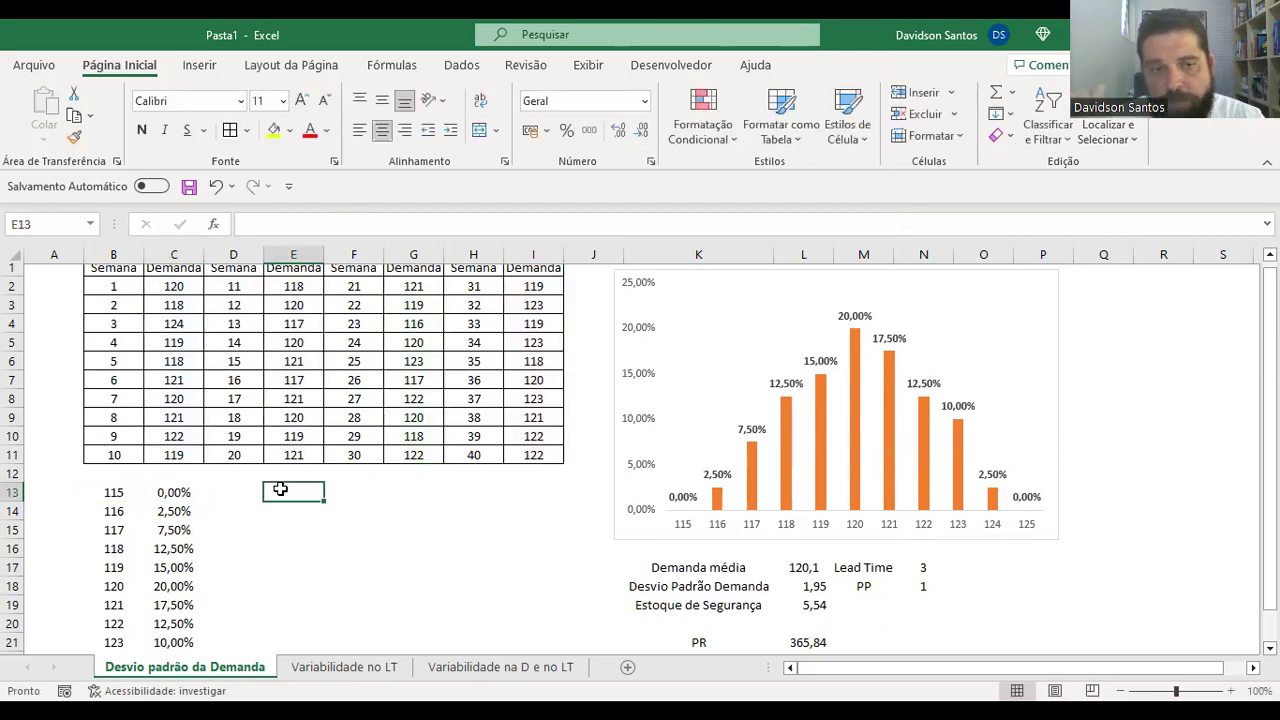
click(159, 495)
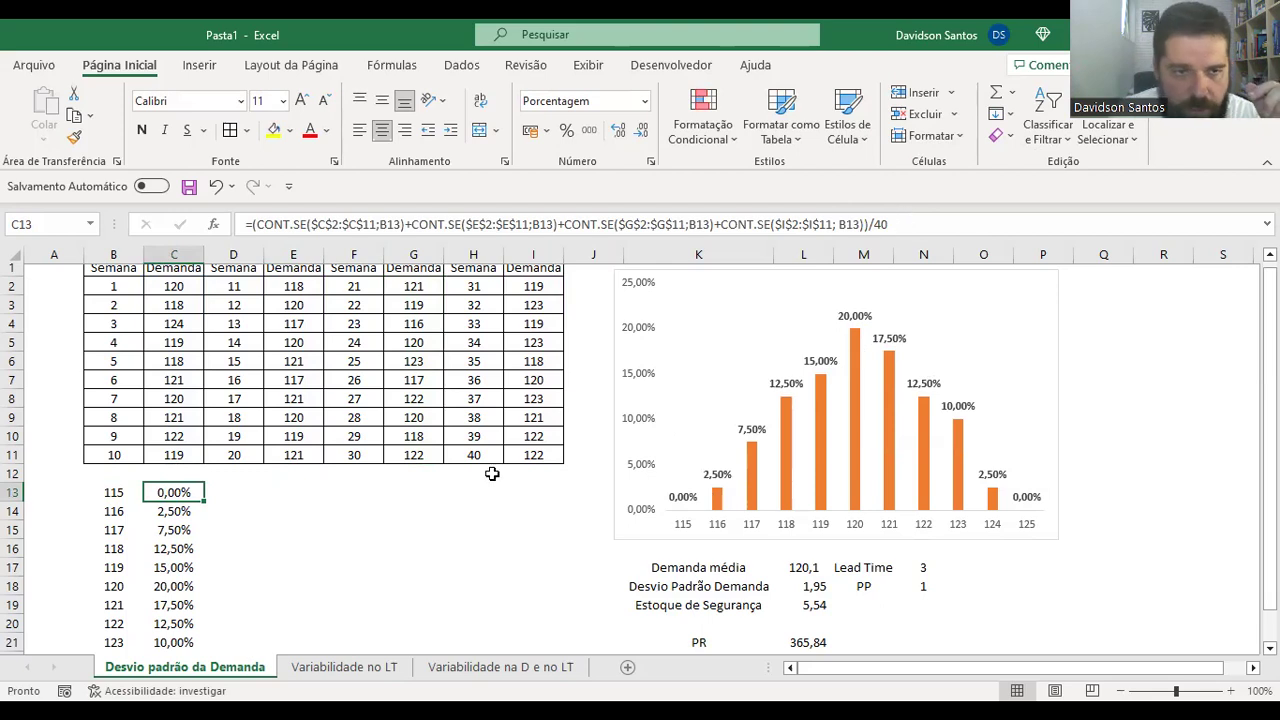
Try removing the /40 divisor from the formula in C18 and applying comma number style, and undo both changes
click(176, 588)
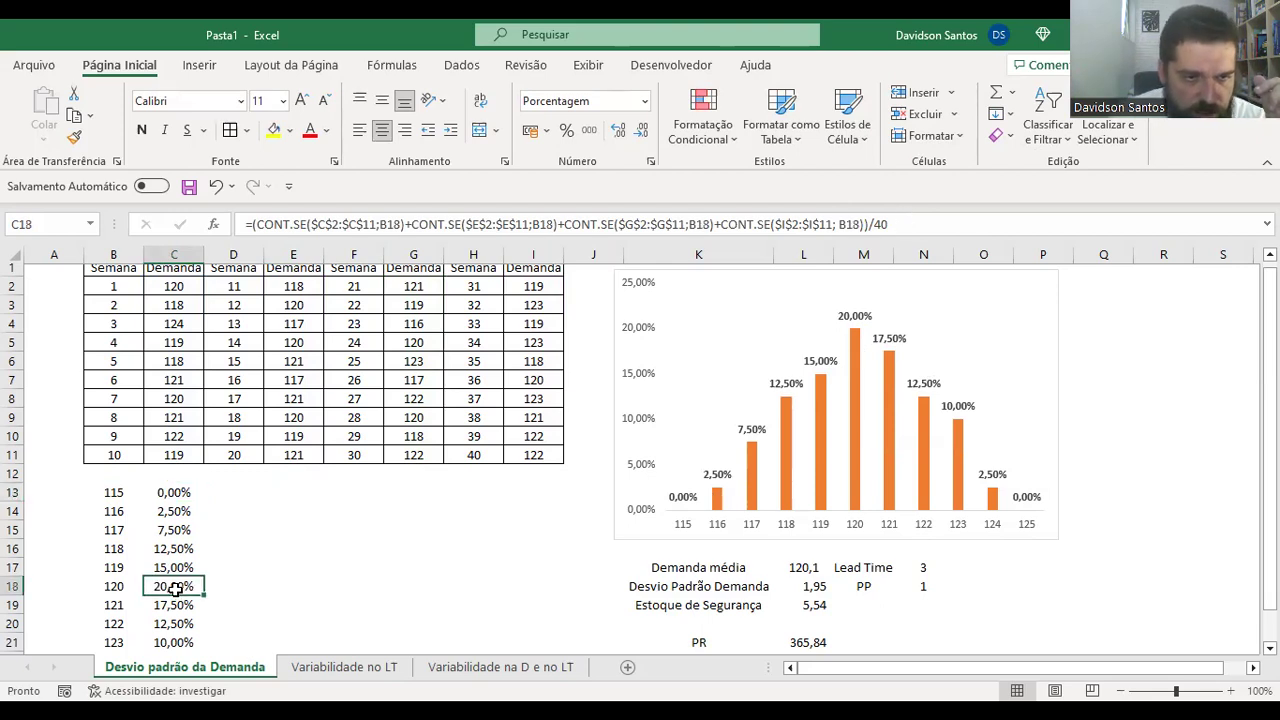
click(903, 222)
key(BackSpace)
key(BackSpace)
key(BackSpace)
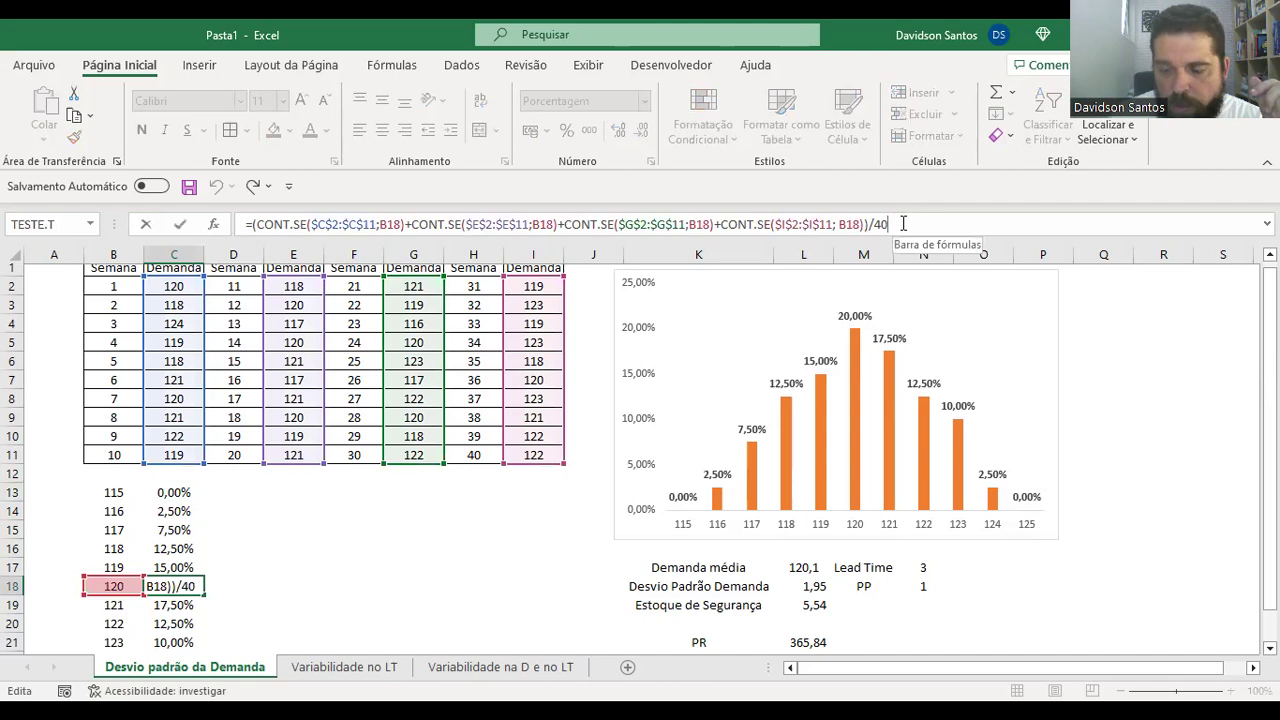
key(Return)
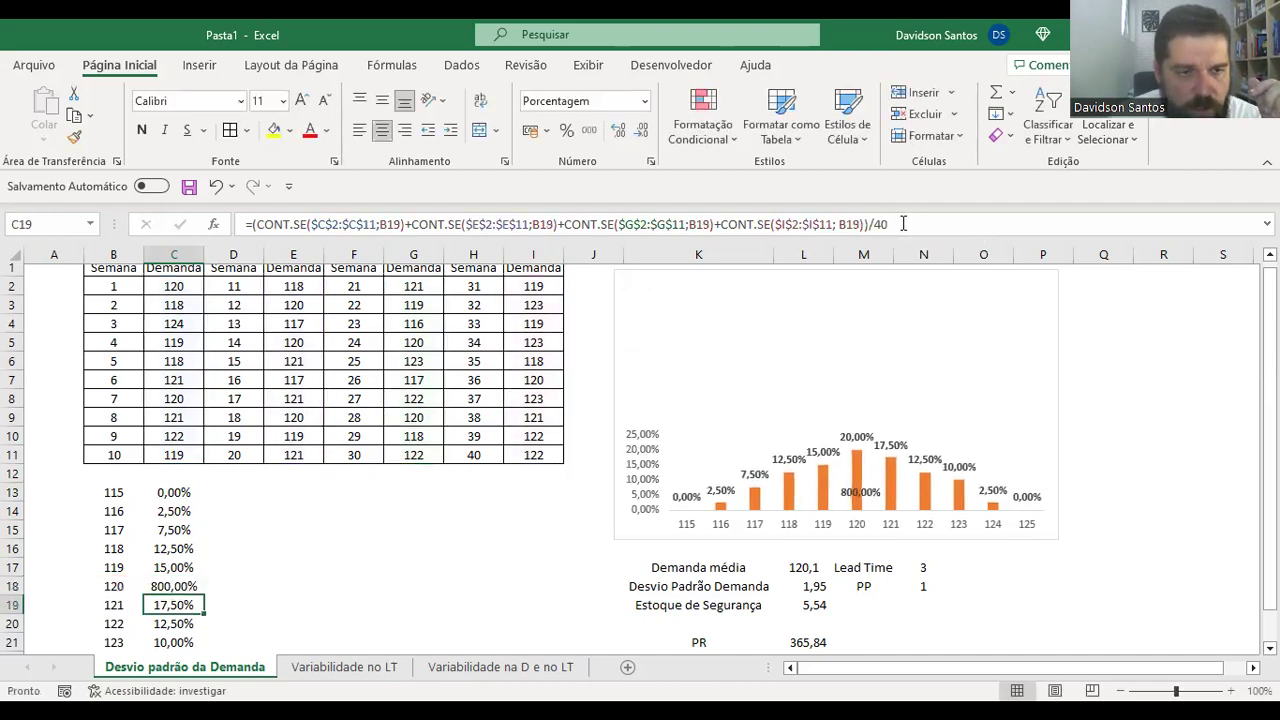
key(Up)
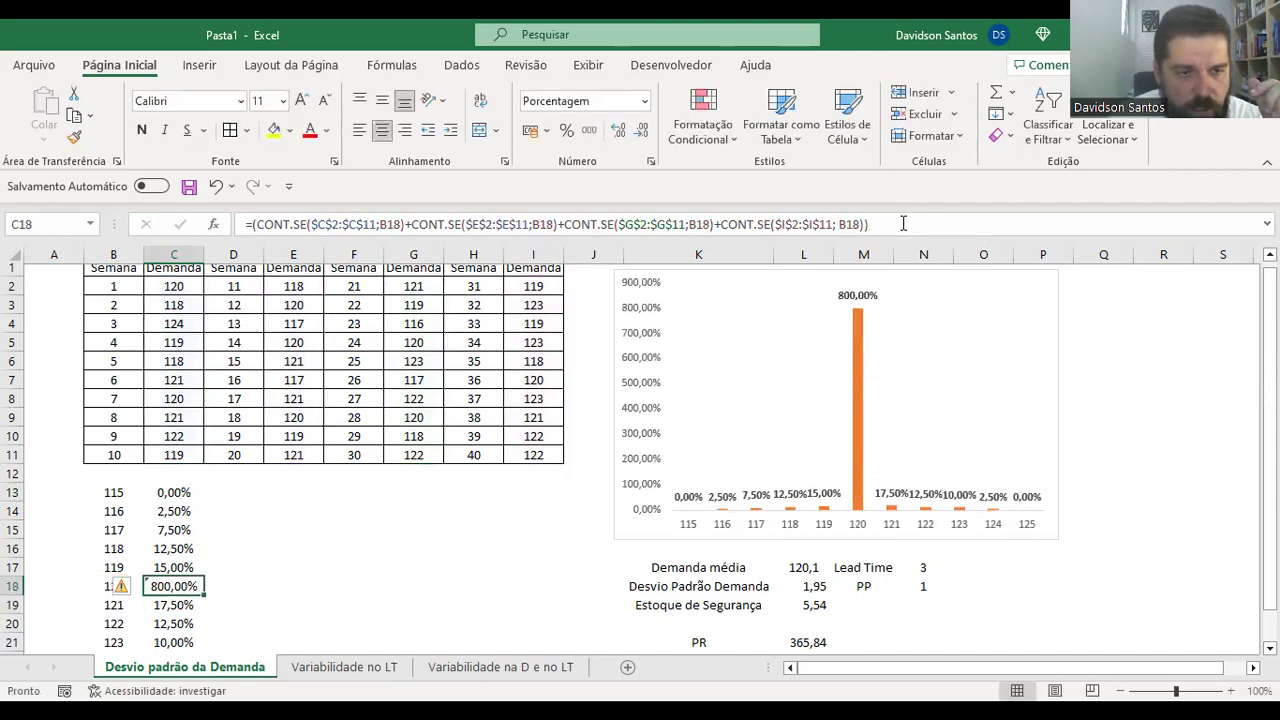
click(589, 132)
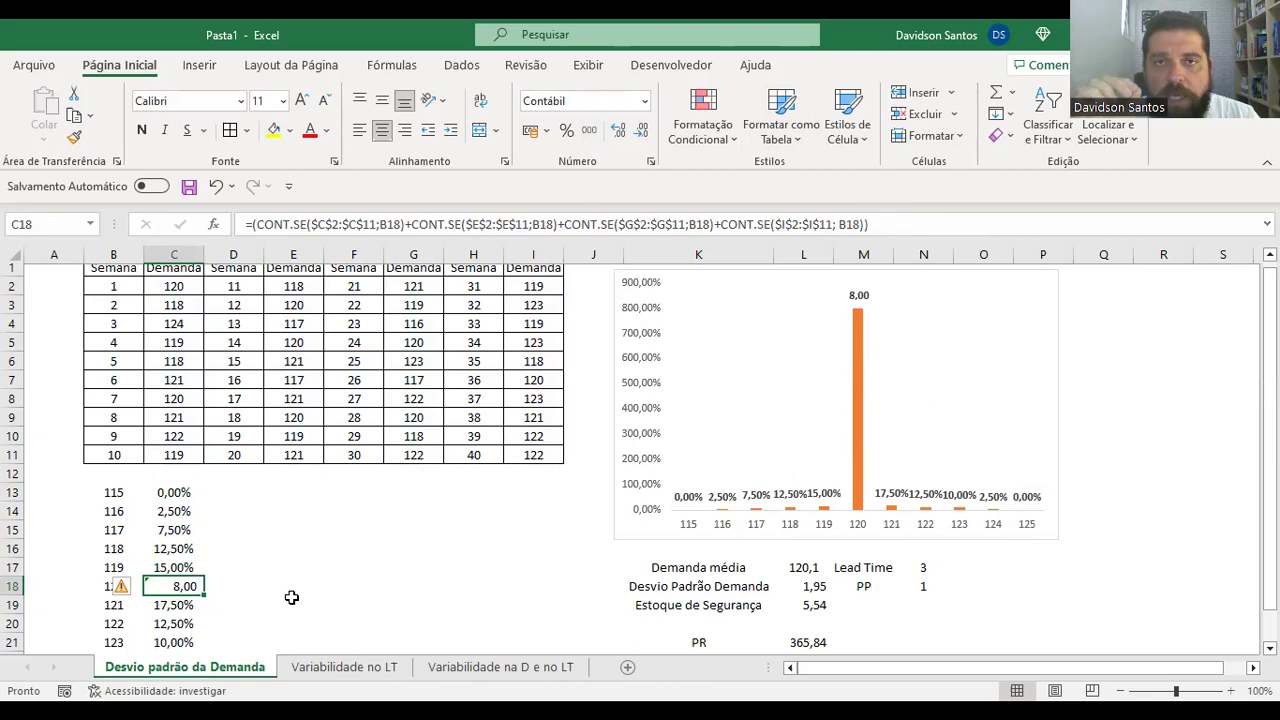
key(ctrl+z)
key(ctrl+z)
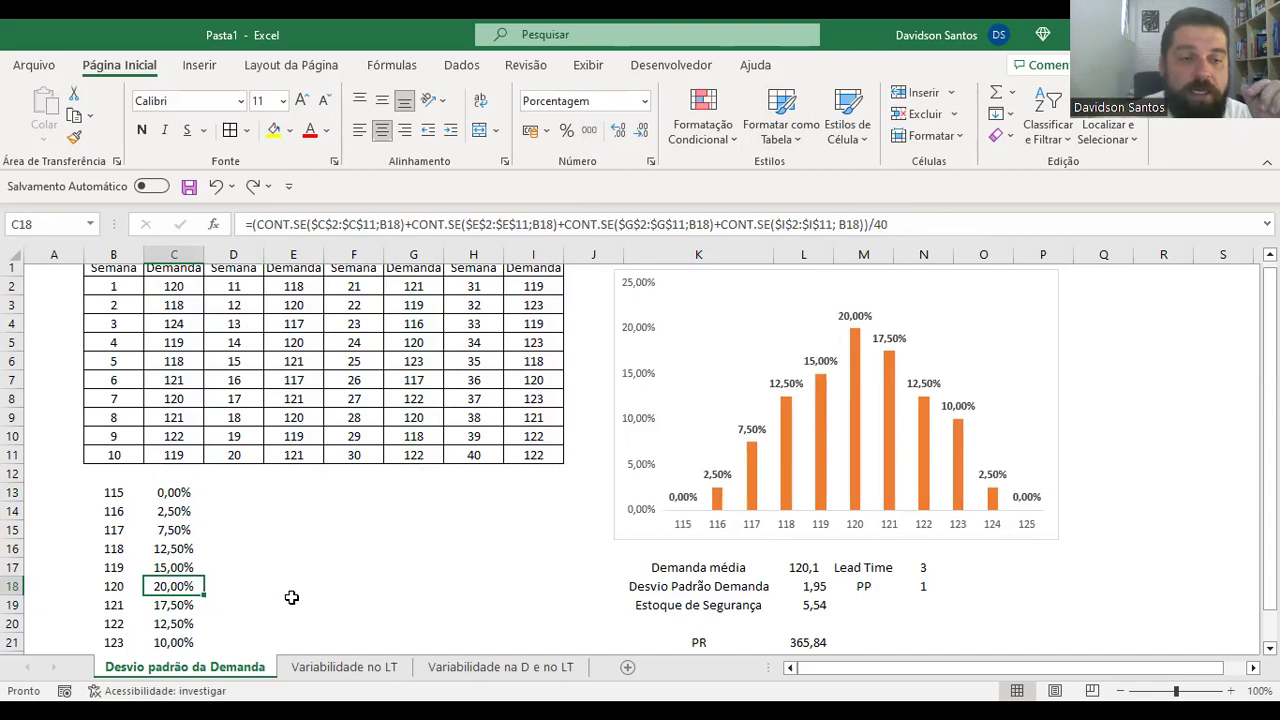
Review the remaining frequency formulas in column C and the weekly demand values above them
key(Down)
key(Down)
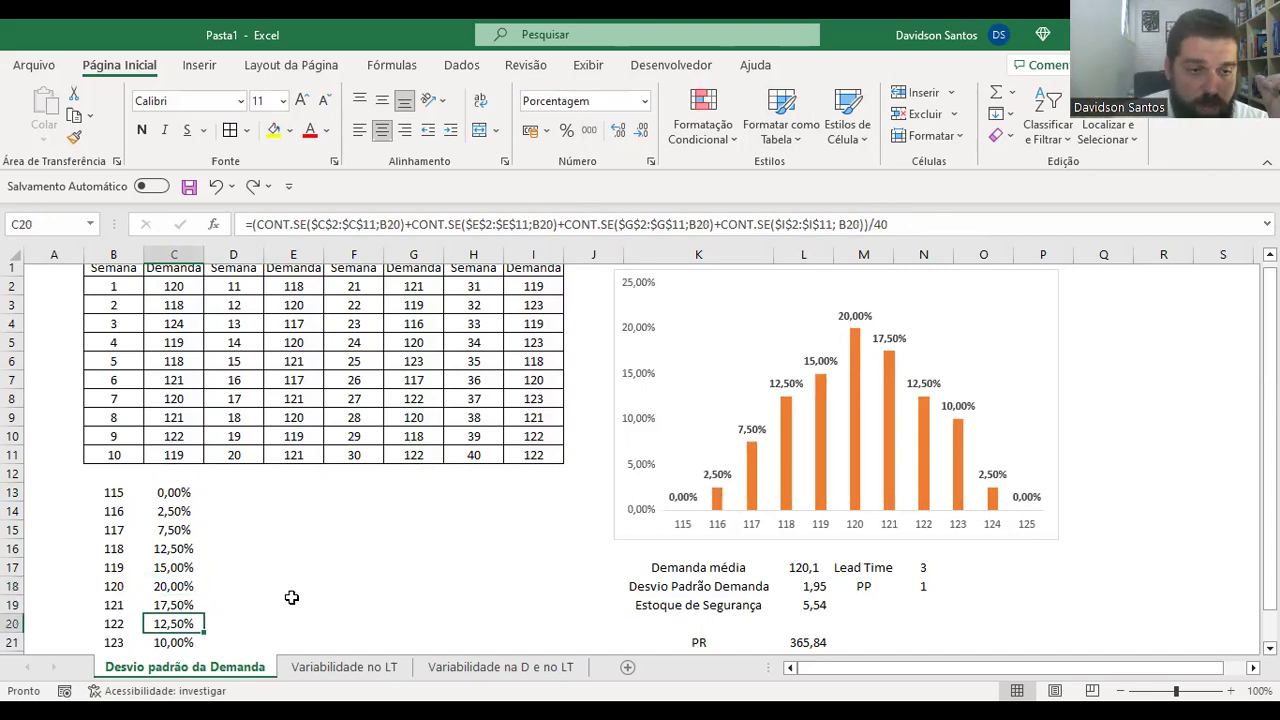
key(Down)
key(Down)
key(Up)
key(Down)
key(Down)
key(Down)
key(Down)
key(Up)
key(Up)
key(Up)
key(Up)
key(Up)
key(Up)
key(Up)
key(Up)
key(Up)
key(Up)
key(Up)
key(Up)
key(Up)
key(Up)
key(Up)
key(Up)
key(Up)
key(Up)
key(Up)
key(Up)
key(Up)
key(Up)
key(Up)
key(Down)
key(Down)
key(Down)
key(Down)
key(Down)
key(Down)
key(Down)
key(Down)
key(Down)
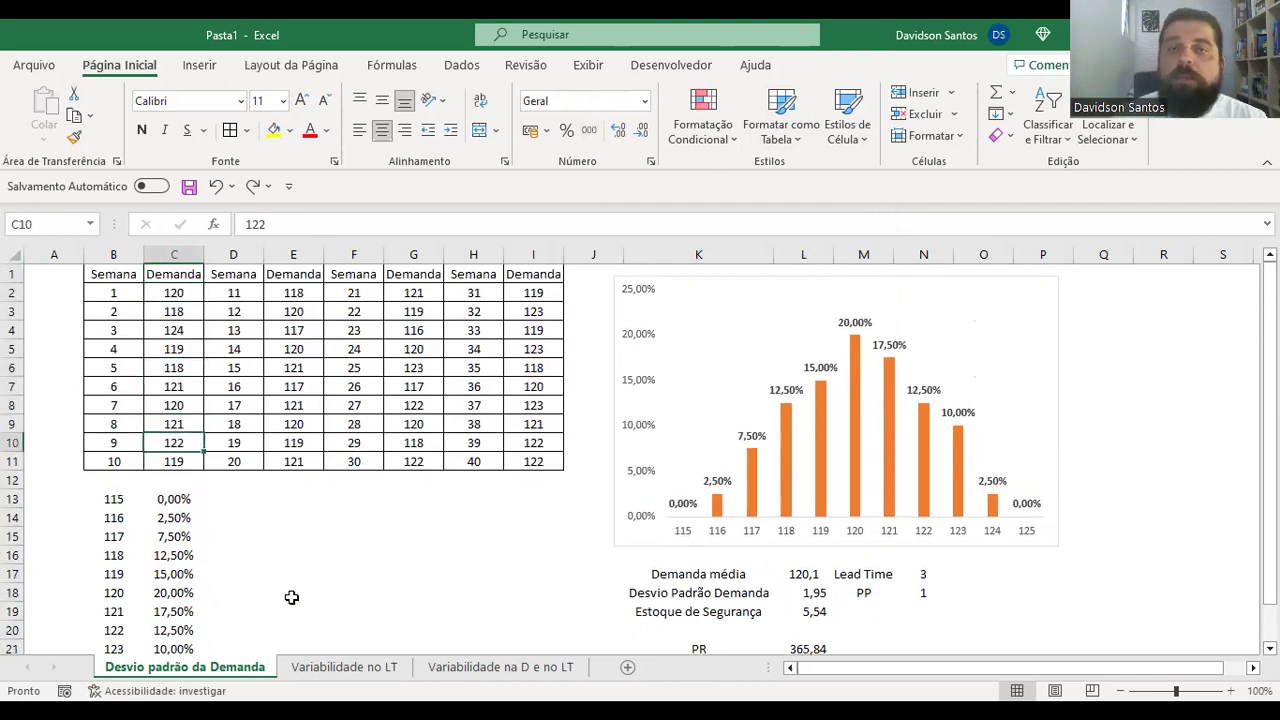
key(Down)
key(Down)
key(Down)
key(Down)
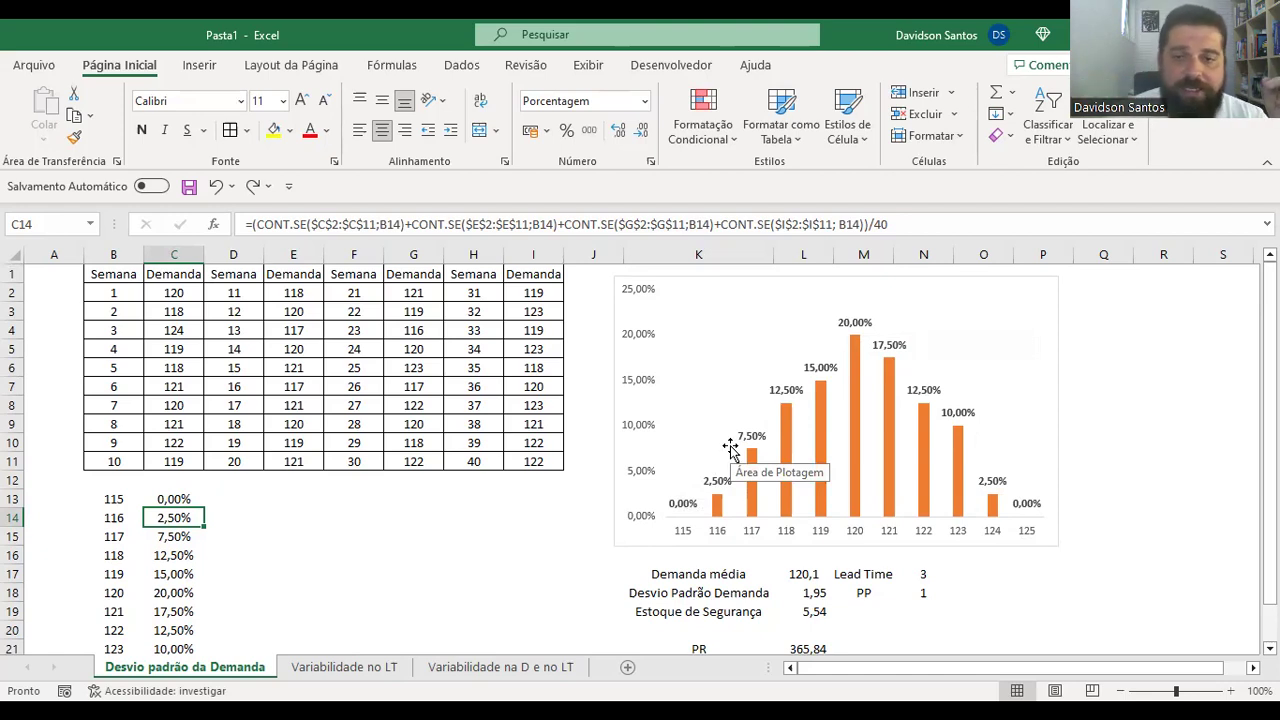
Examine the demand values on the horizontal axis of the distribution chart
click(868, 538)
click(708, 535)
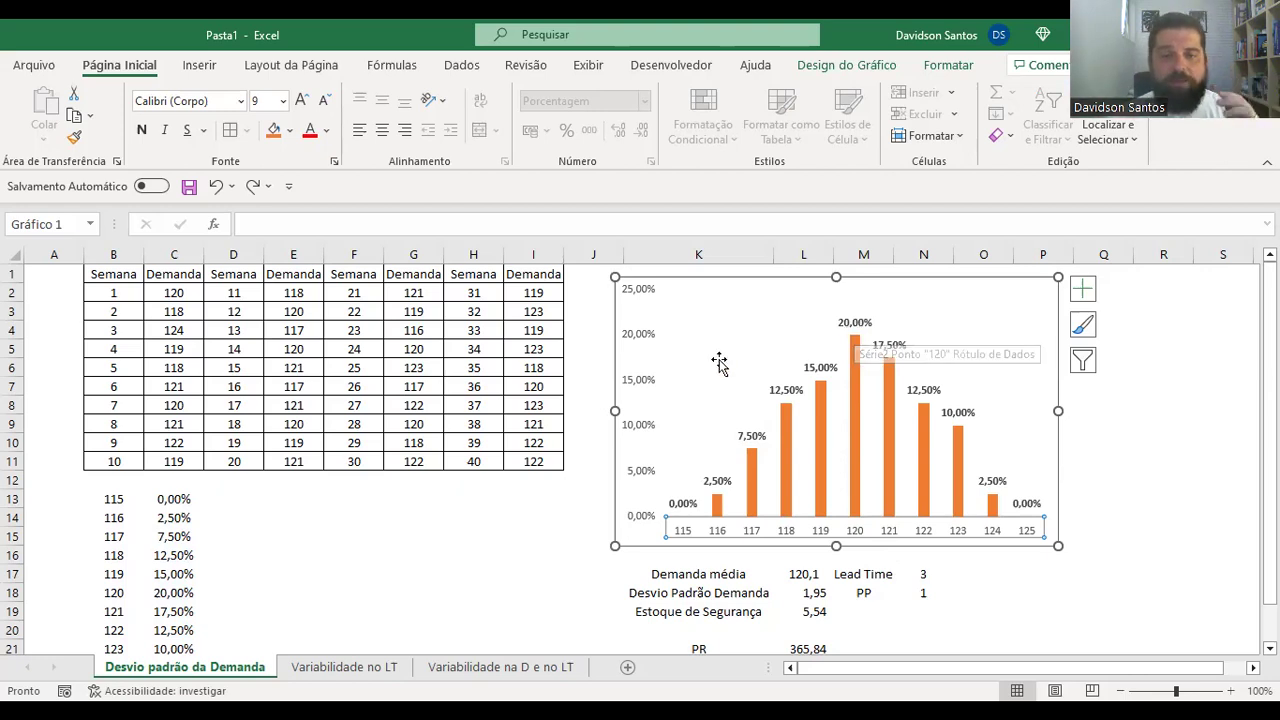
click(470, 515)
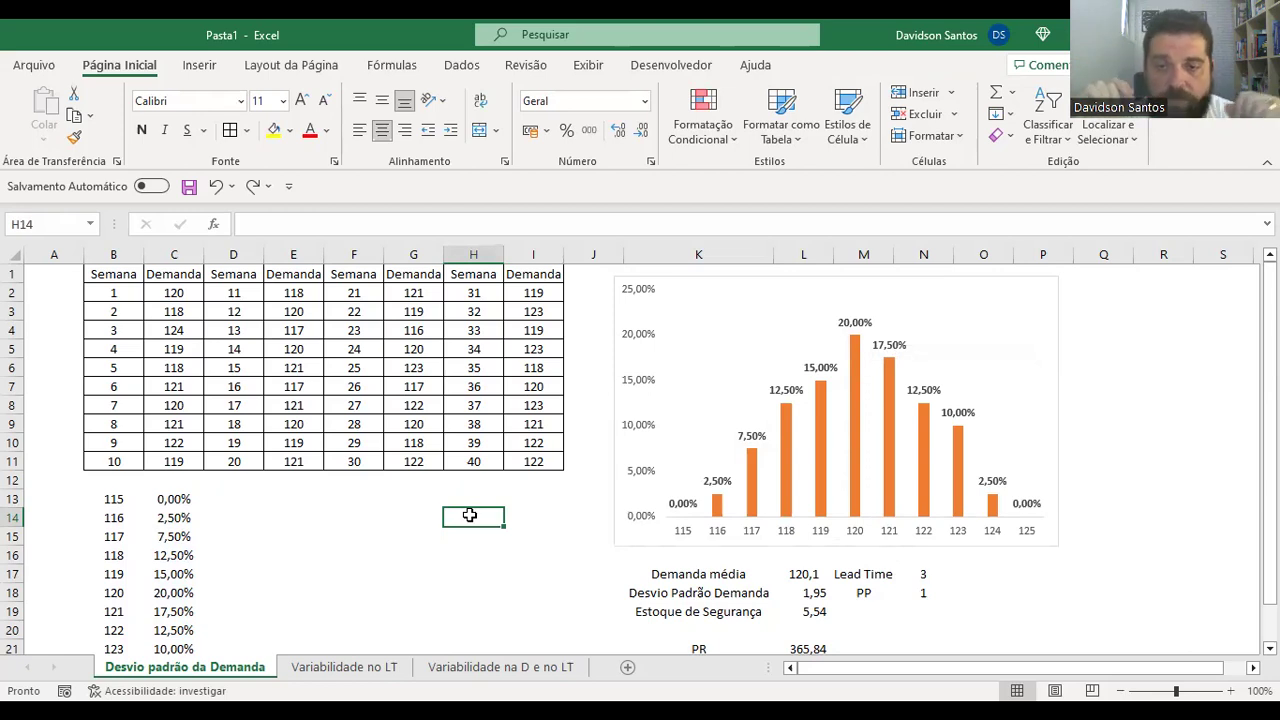
Apply all borders to the summary block K17:N19 and the PR row K21:L21
key(Down)
key(Down)
key(Down)
key(Down)
key(Down)
key(Down)
key(Down)
key(Down)
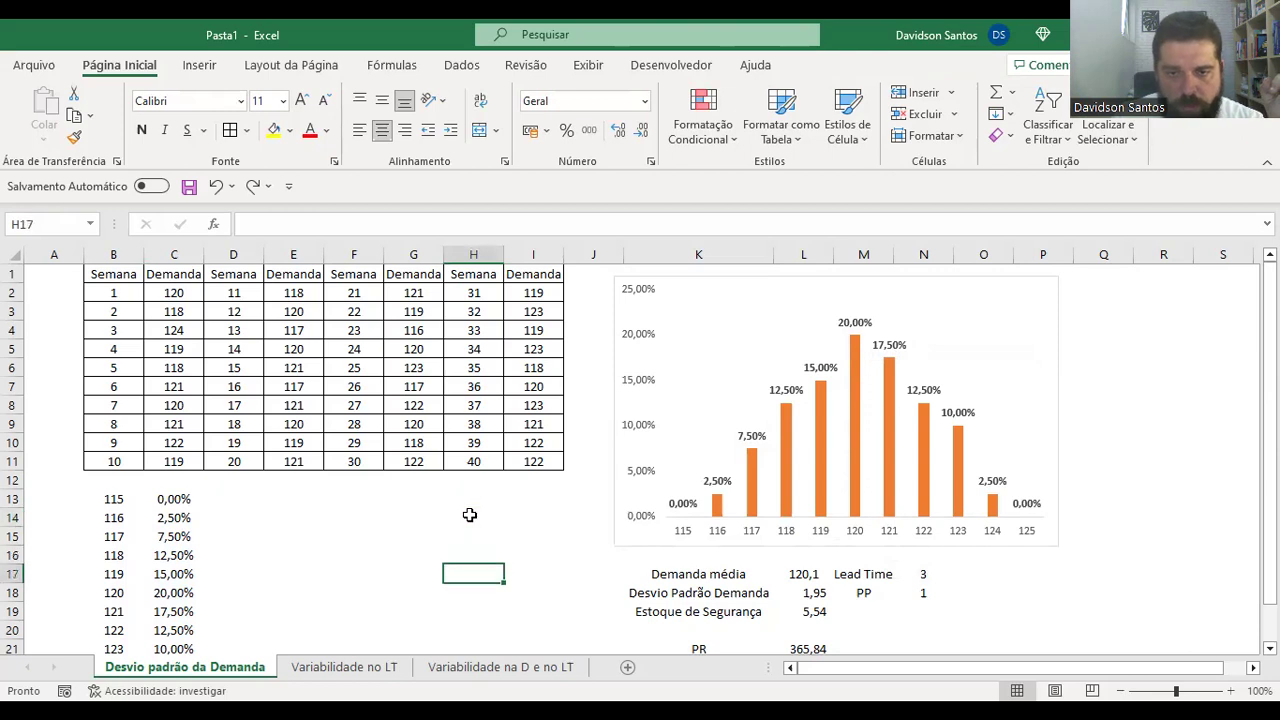
drag(697, 537, 910, 570)
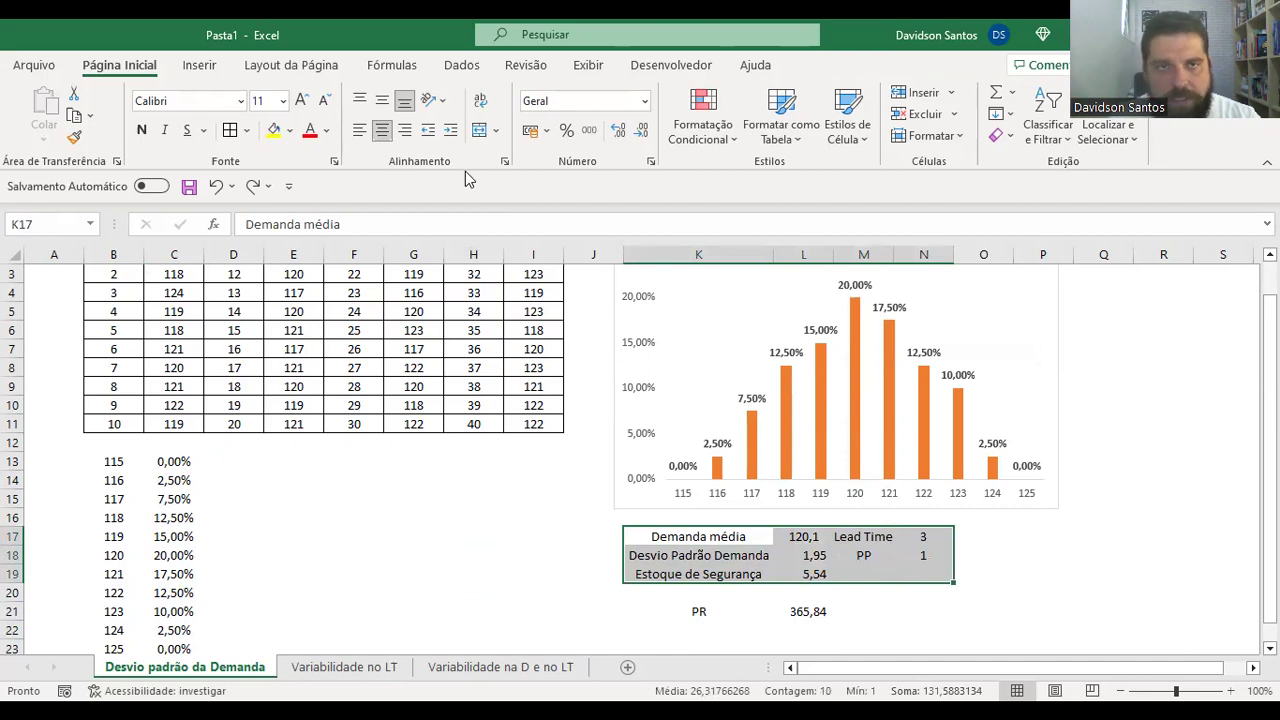
click(230, 130)
drag(699, 608, 792, 613)
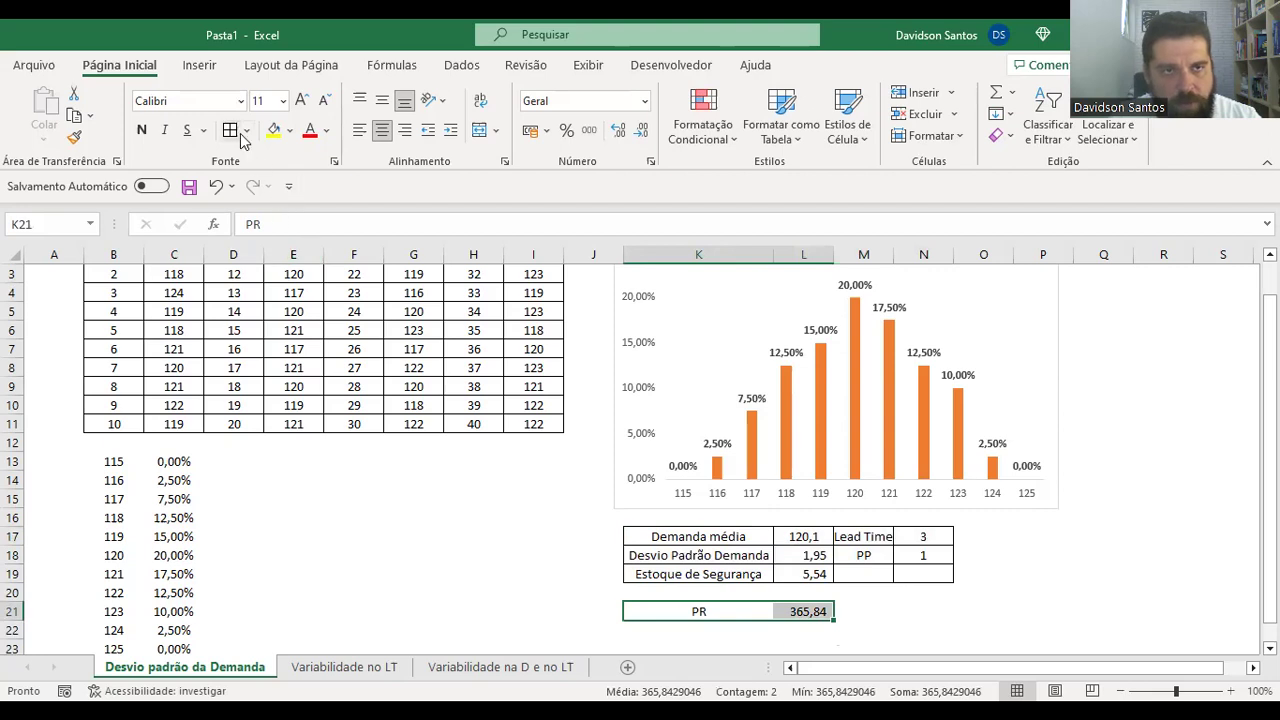
Clear the borders of the empty cells M19 and N19 by copying the unformatted cell M21 onto them
click(874, 610)
key(ctrl+c)
key(Up)
key(ctrl+v)
key(Up)
key(Right)
key(ctrl+v)
key(Down)
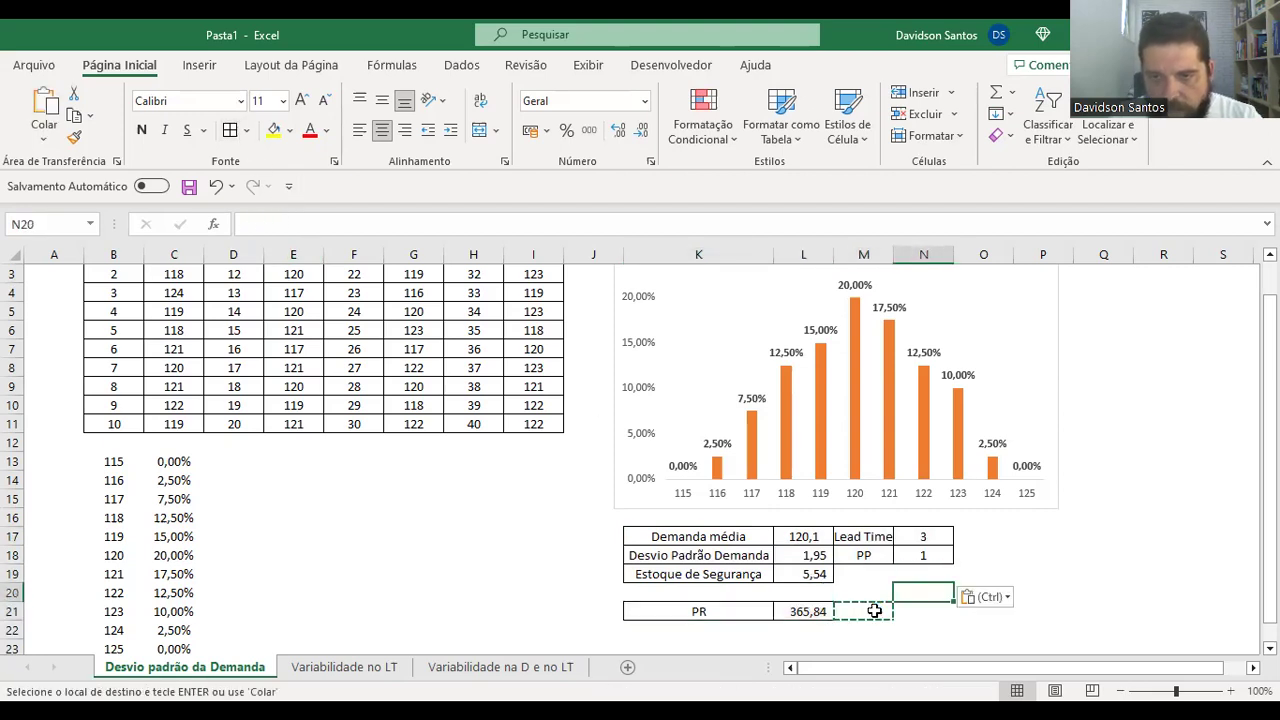
Widen column M slightly so the Lead Time label fits, and end the pending copy
drag(895, 254, 901, 254)
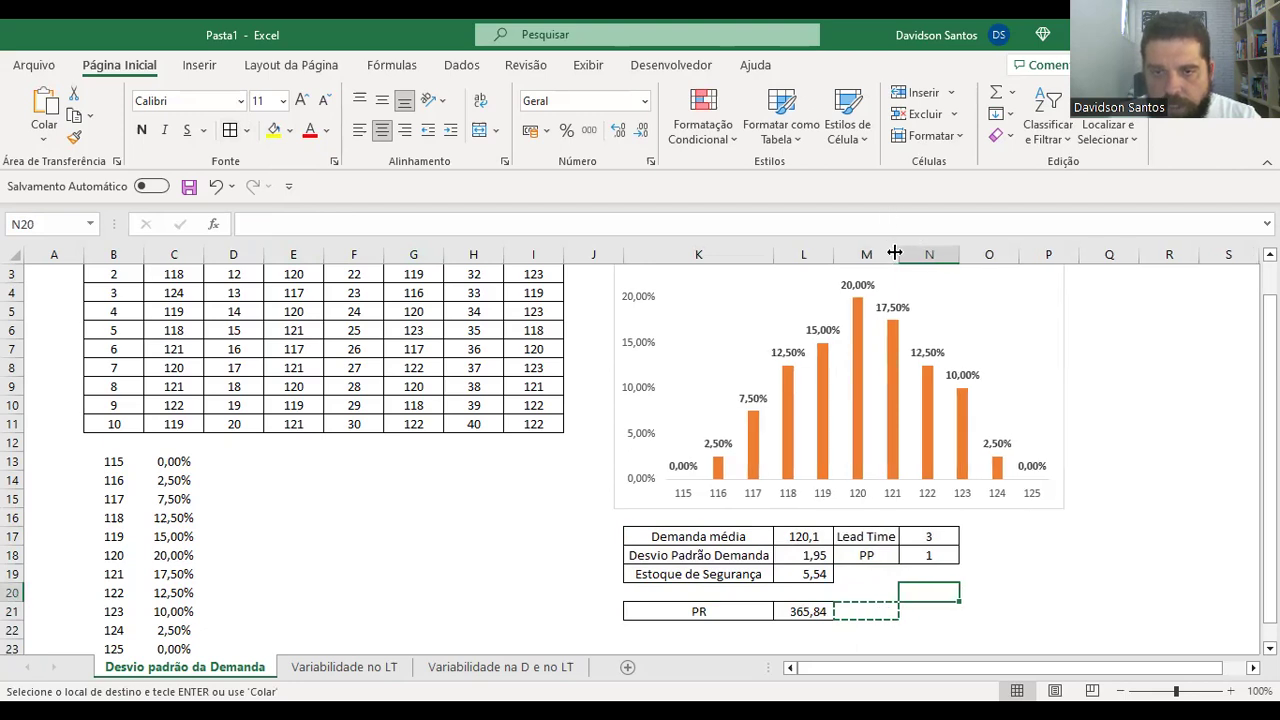
click(568, 573)
key(Escape)
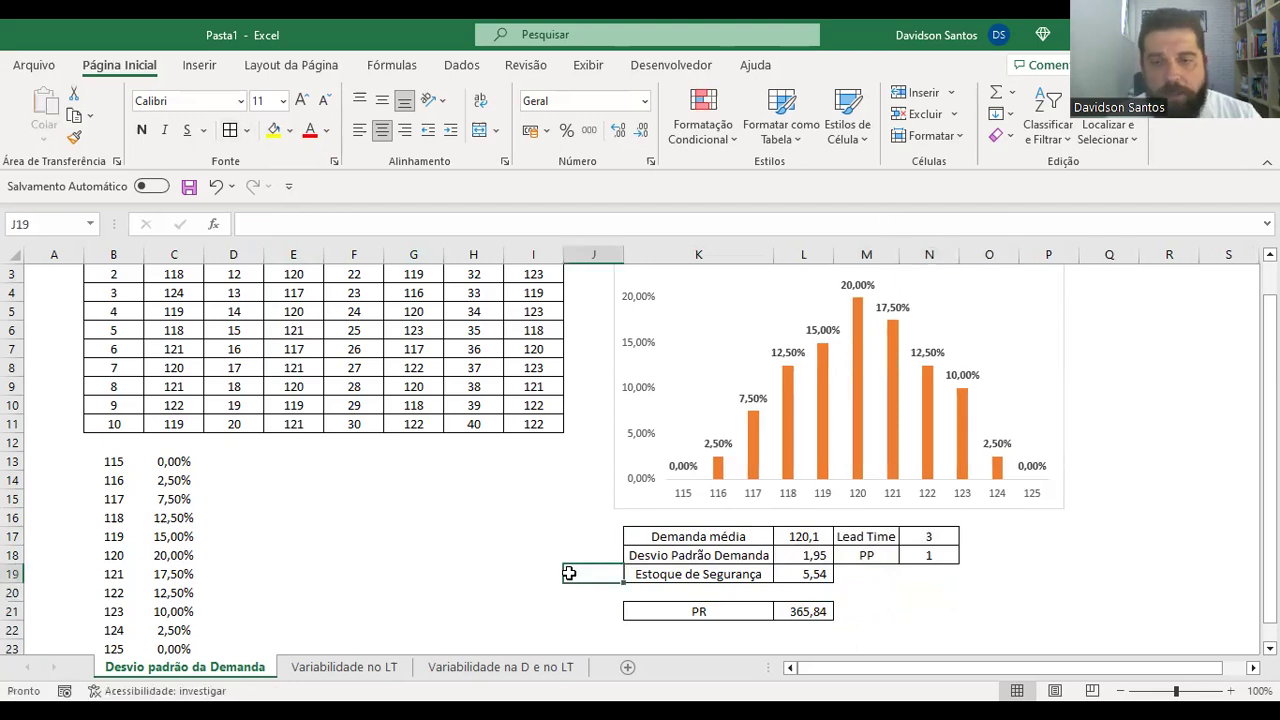
Switch to PowerPoint, review the histogram and Bibliografia slides, and present slide 65 with the safety stock formulas full screen
click(748, 537)
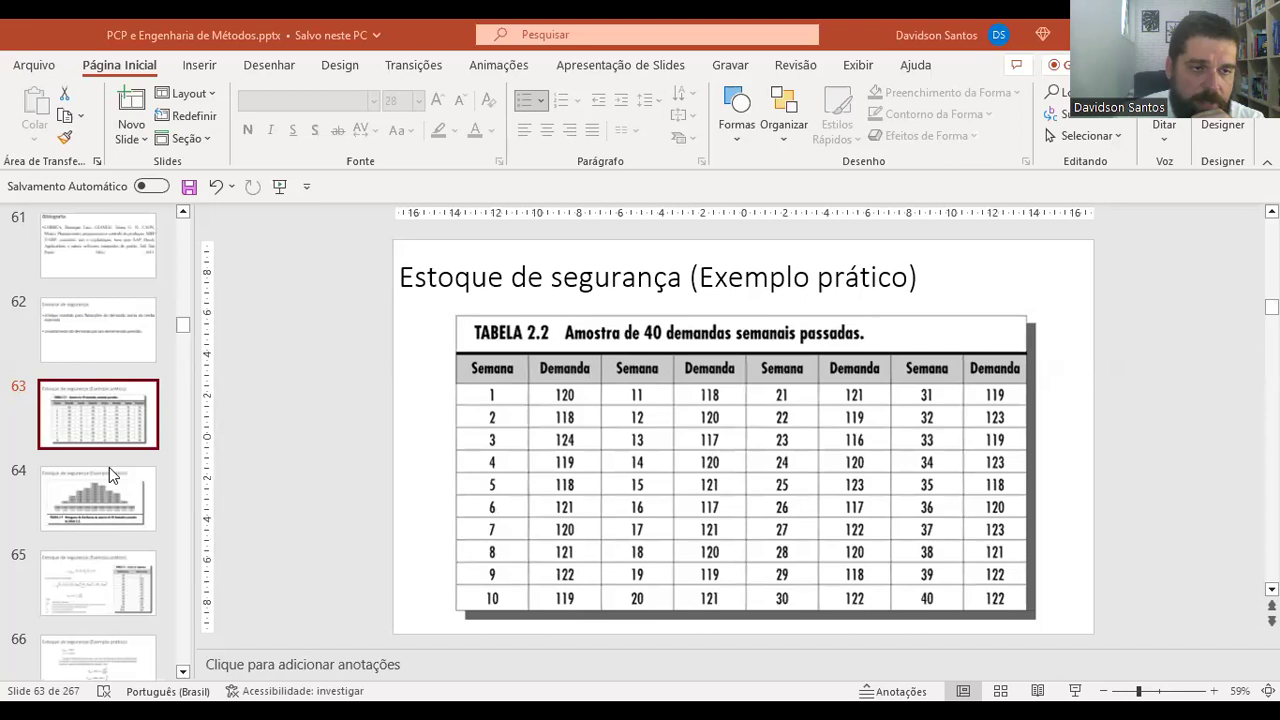
click(124, 495)
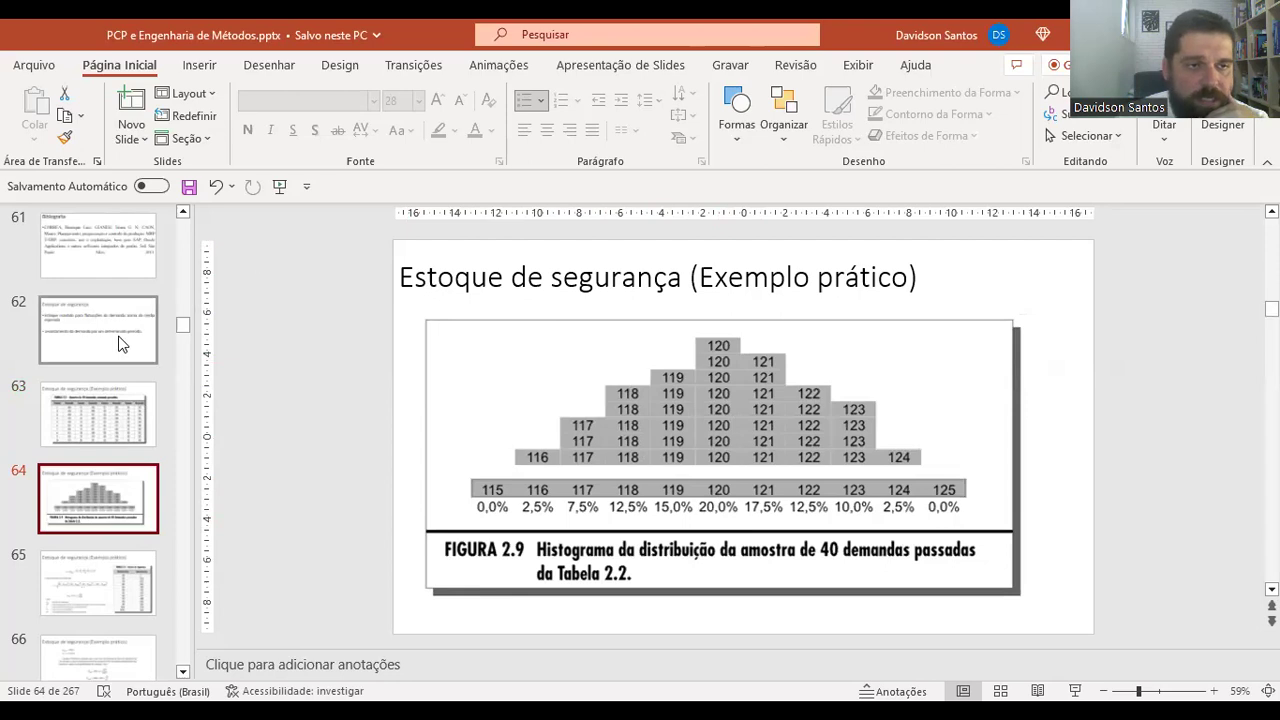
click(128, 240)
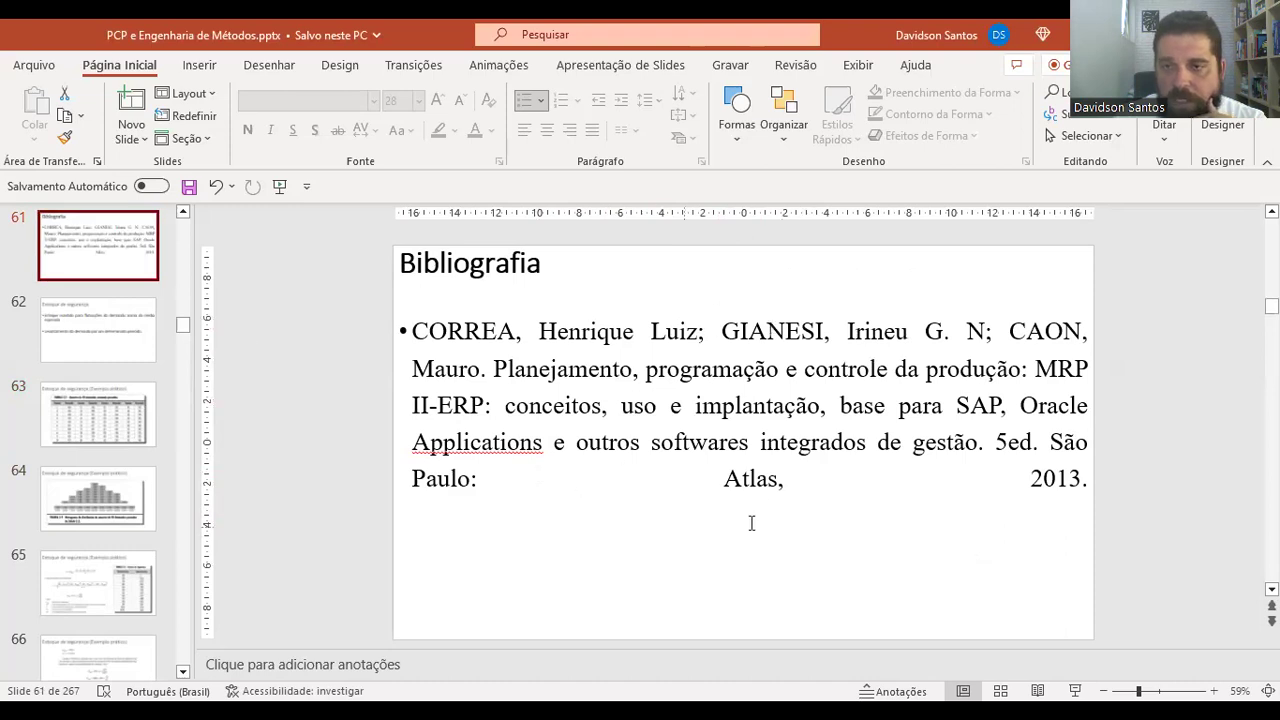
click(120, 589)
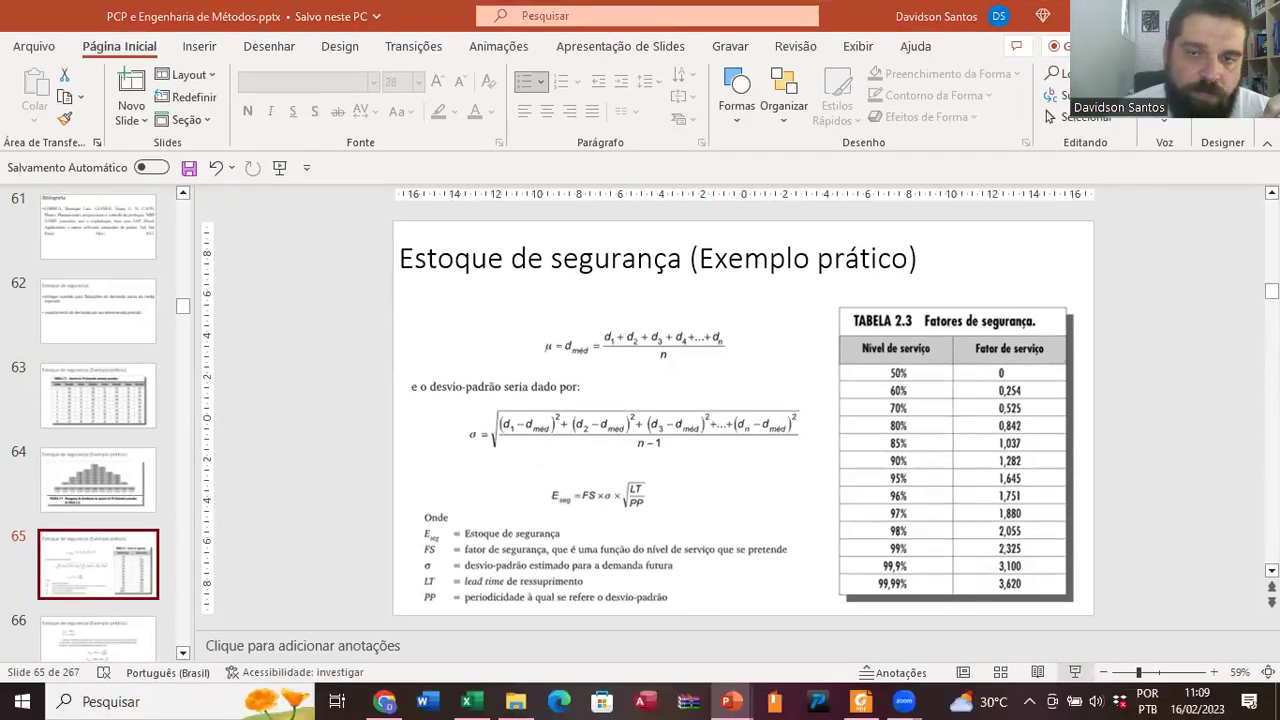
click(1073, 689)
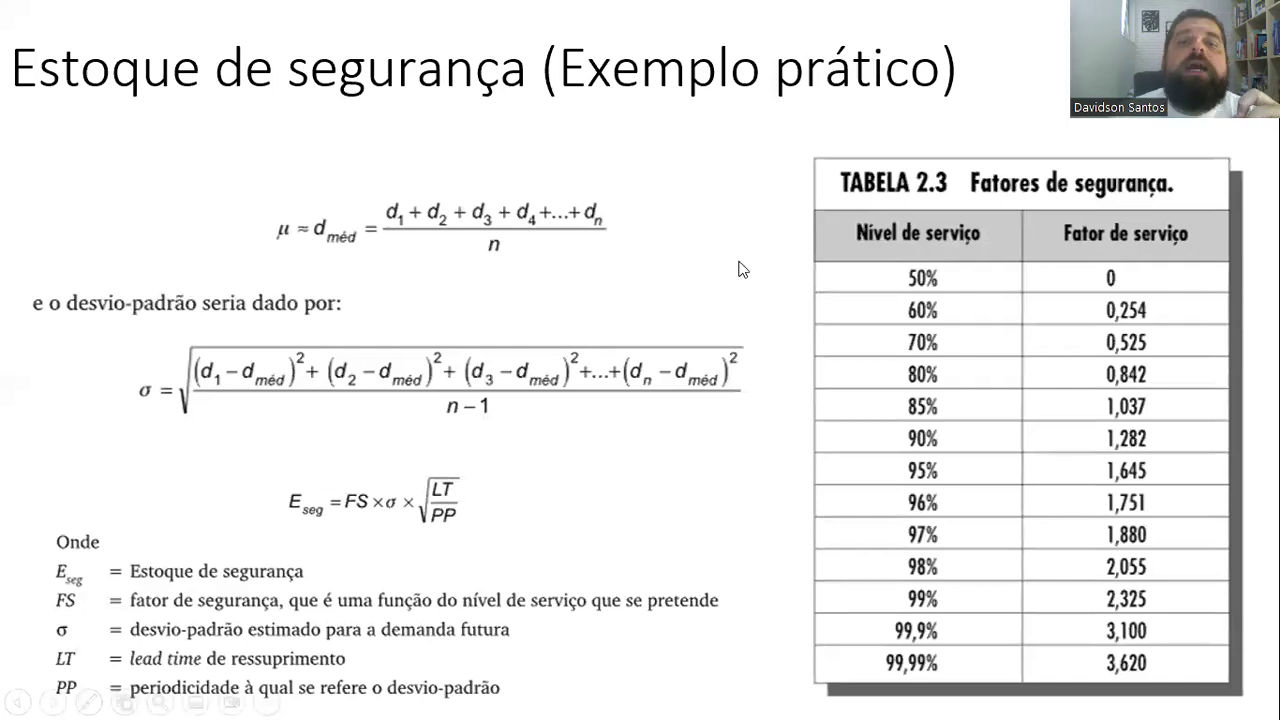
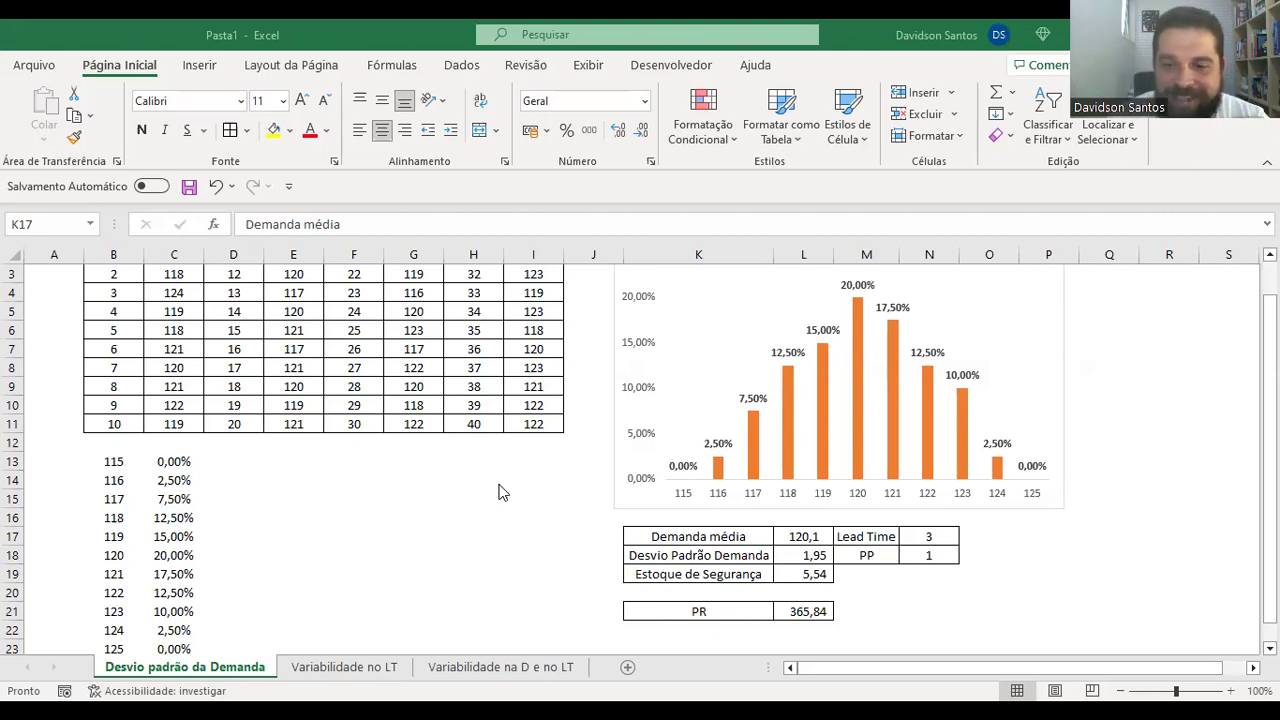
Examine the formulas behind the average demand in L17, the demand standard deviation in L18 and the safety stock in L19
click(813, 539)
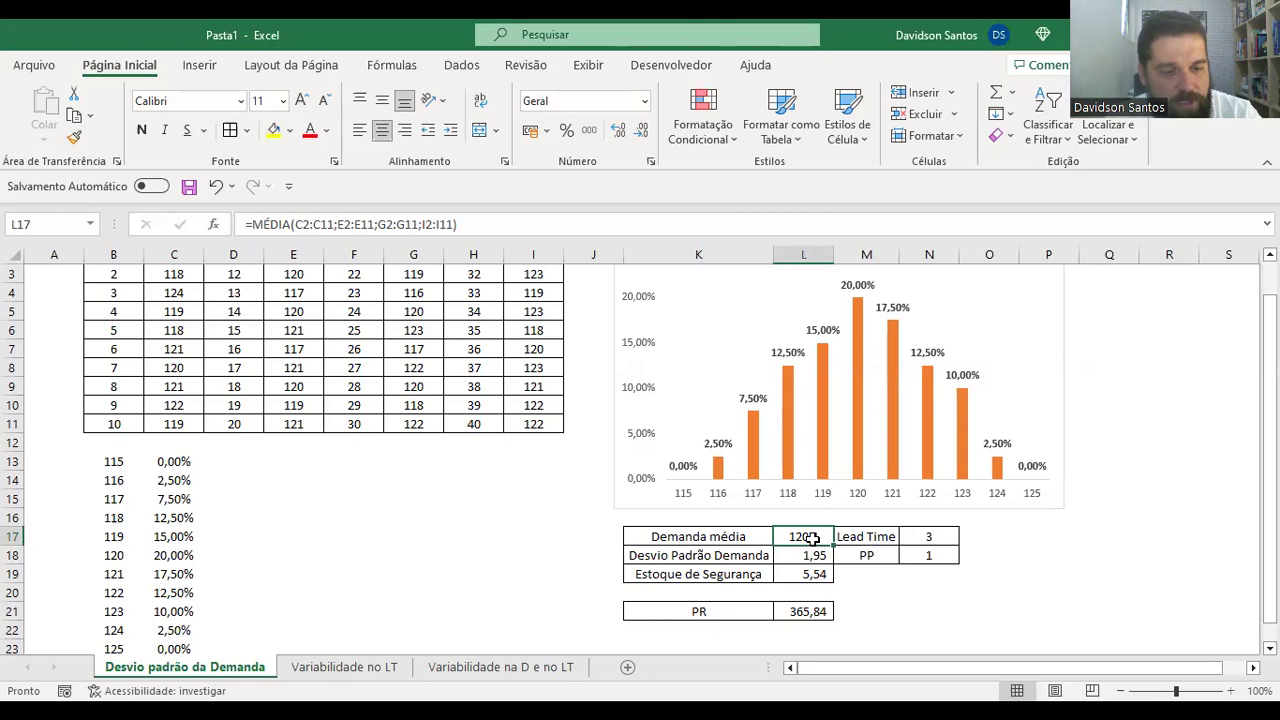
double_click(813, 538)
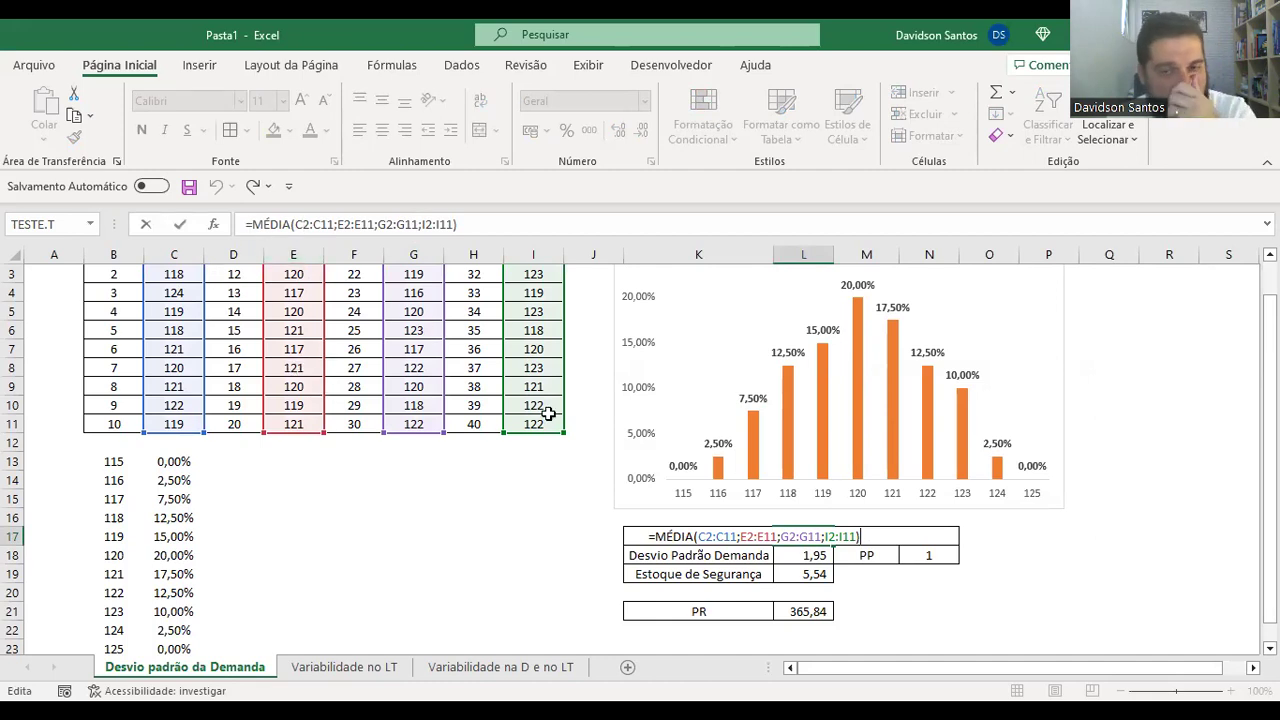
key(Return)
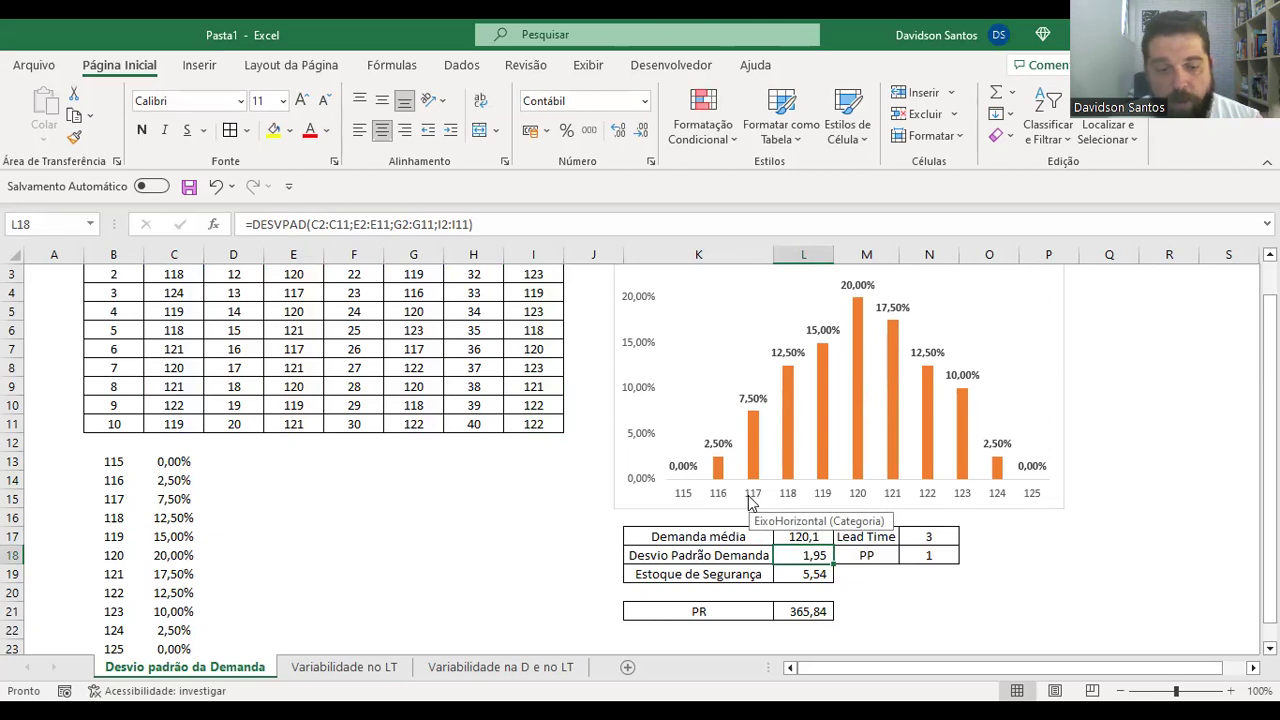
key(F2)
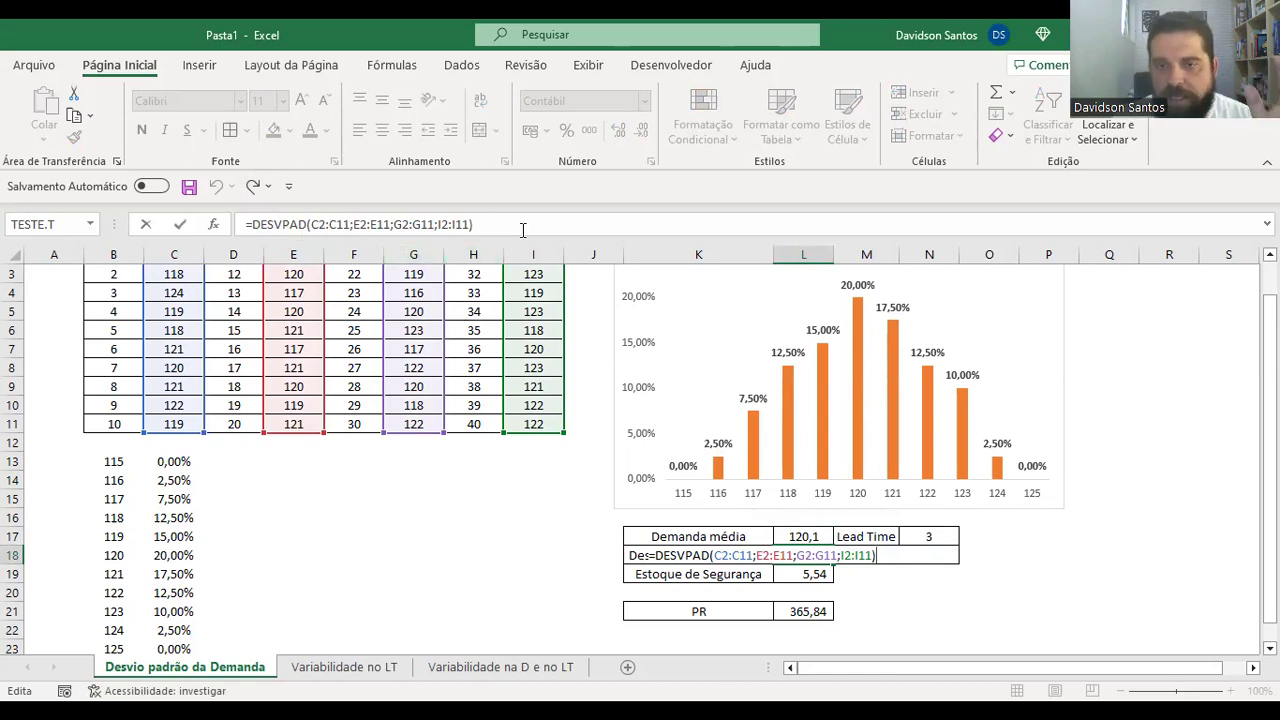
key(Return)
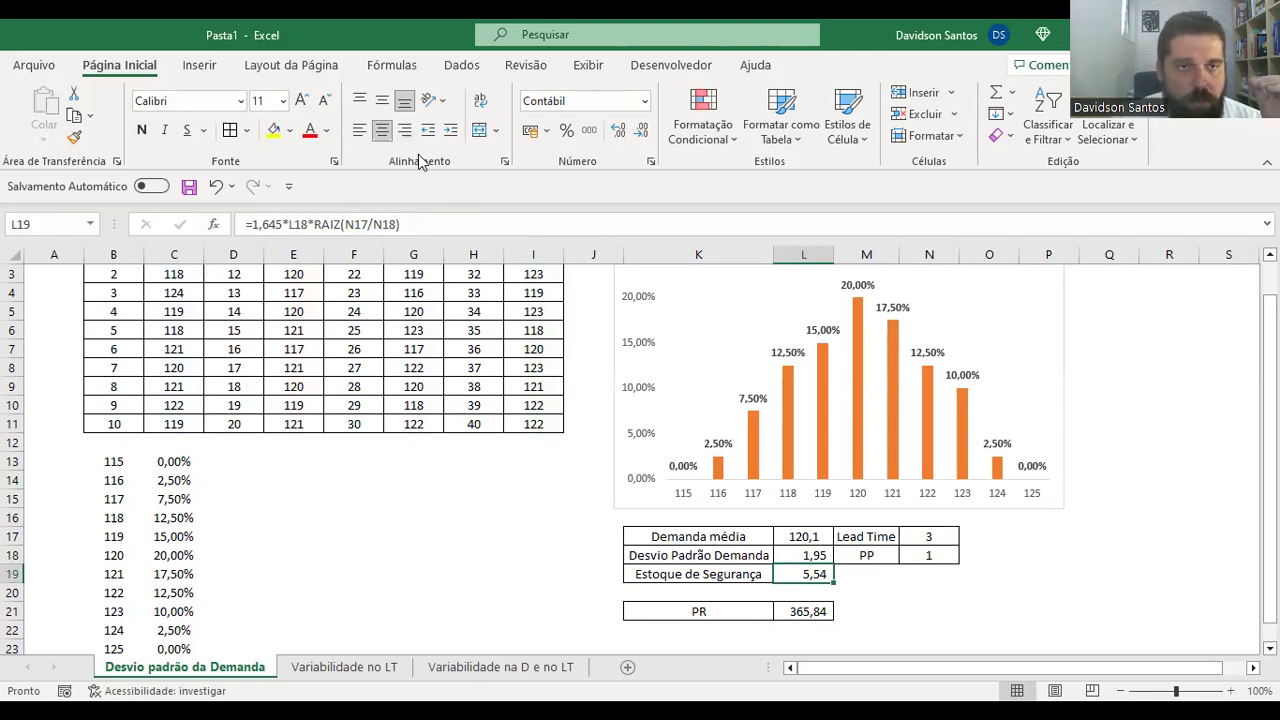
click(283, 224)
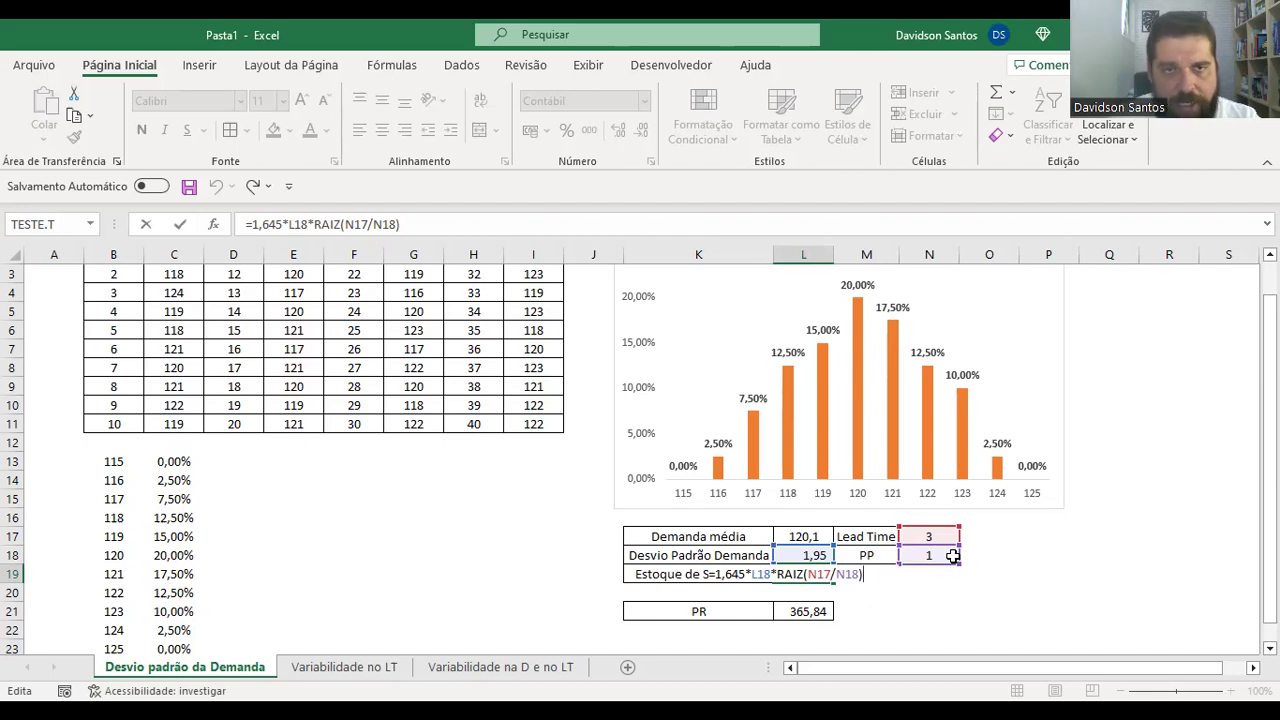
key(ctrl+Return)
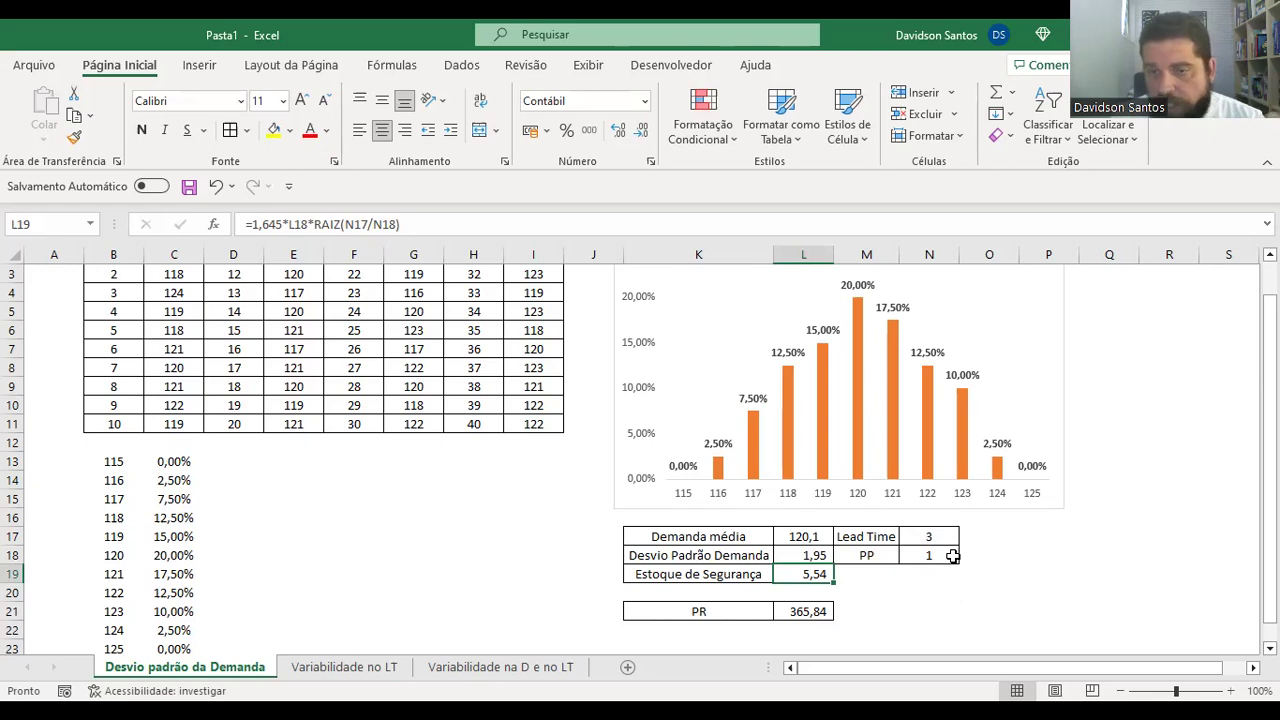
Round the safety stock in L19 up to a whole number by wrapping its formula in ARREDONDAR.PARA.CIMA with 0 digits
click(254, 224)
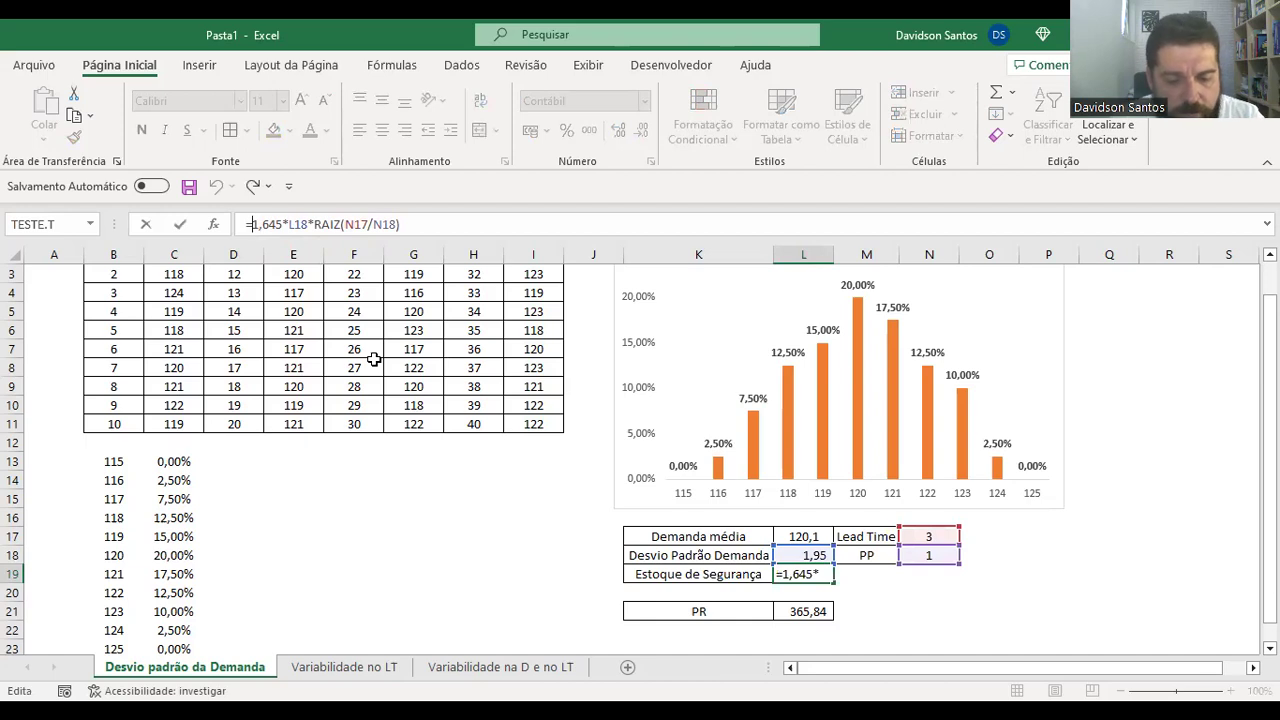
text(ARRE)
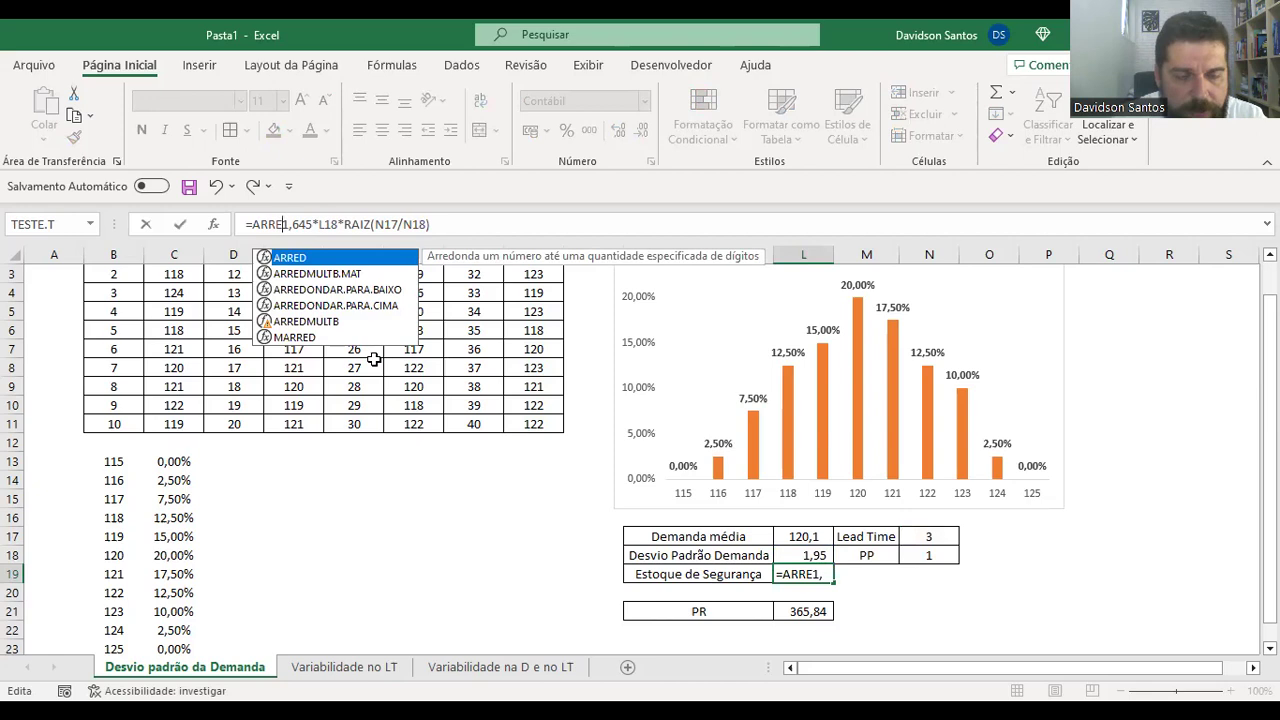
text(DONDAR.)
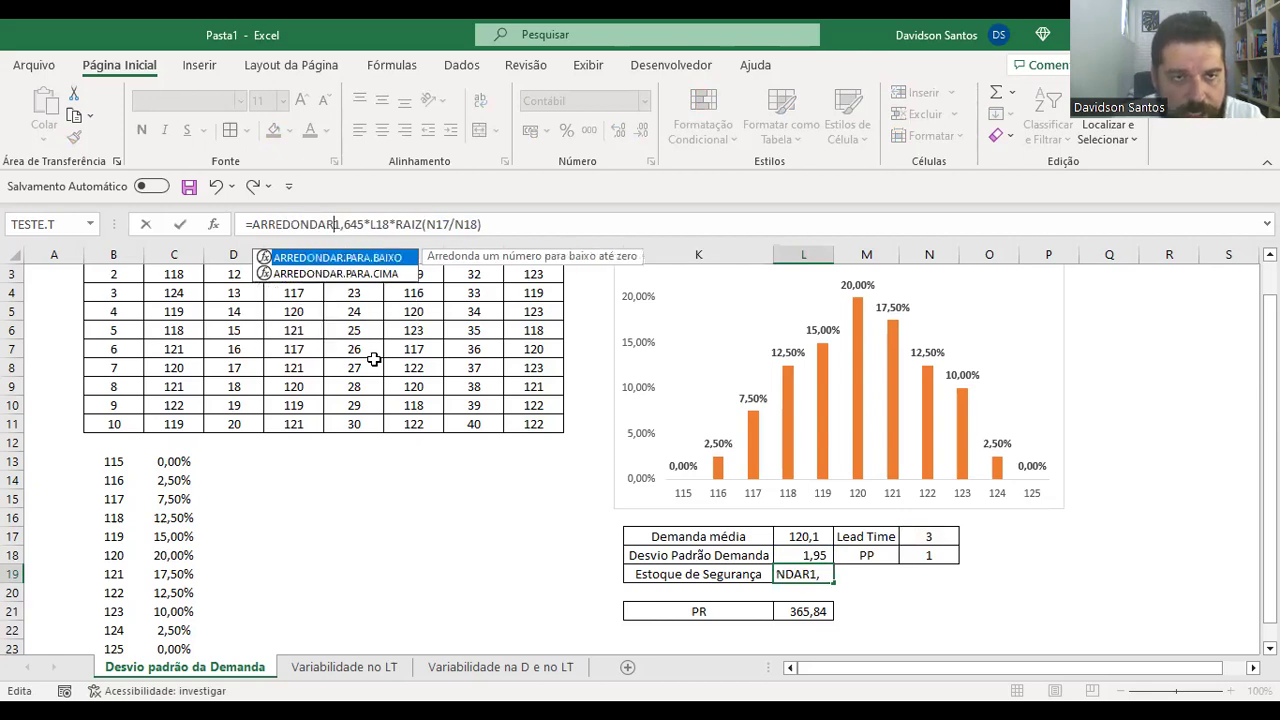
text(PARA.)
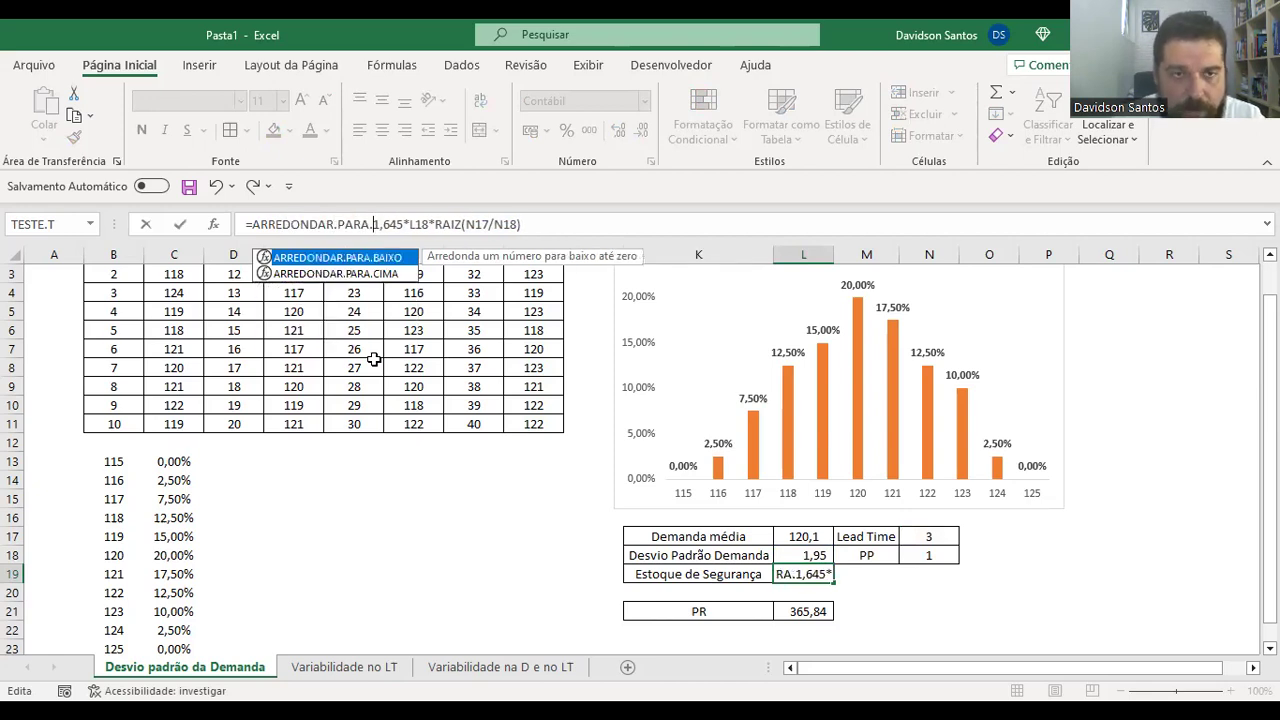
text(CIMA()
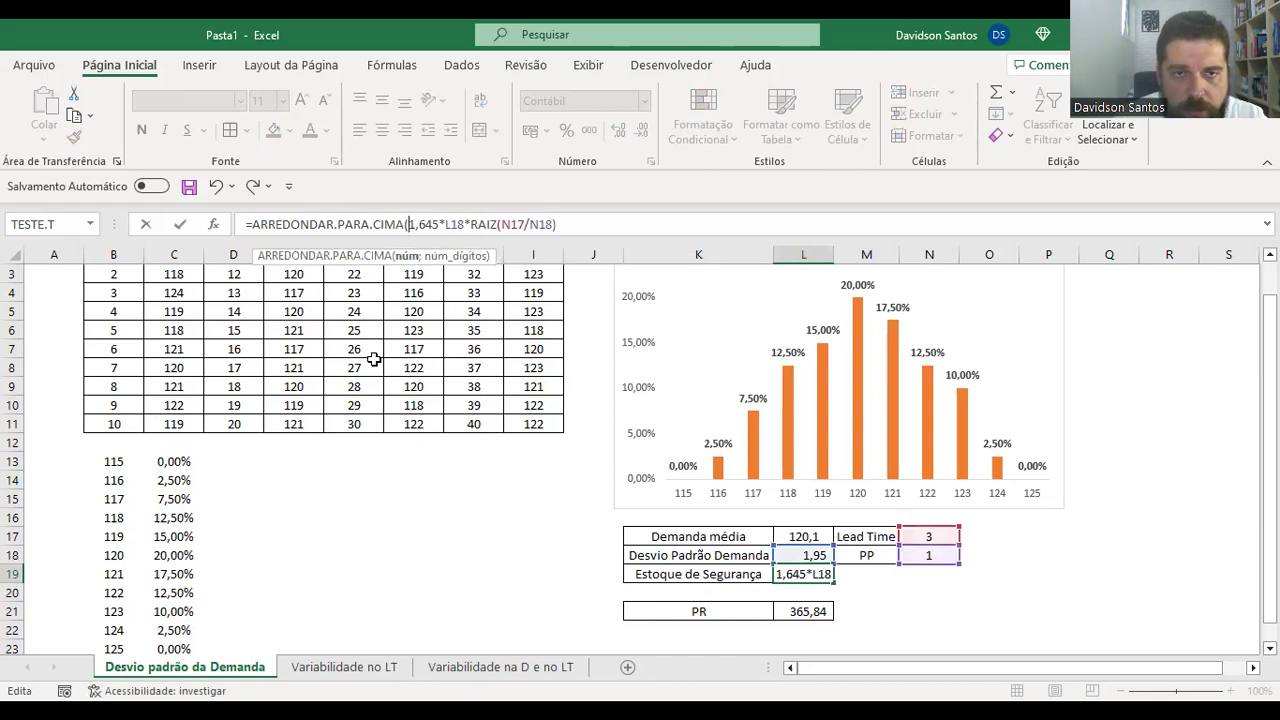
key(End)
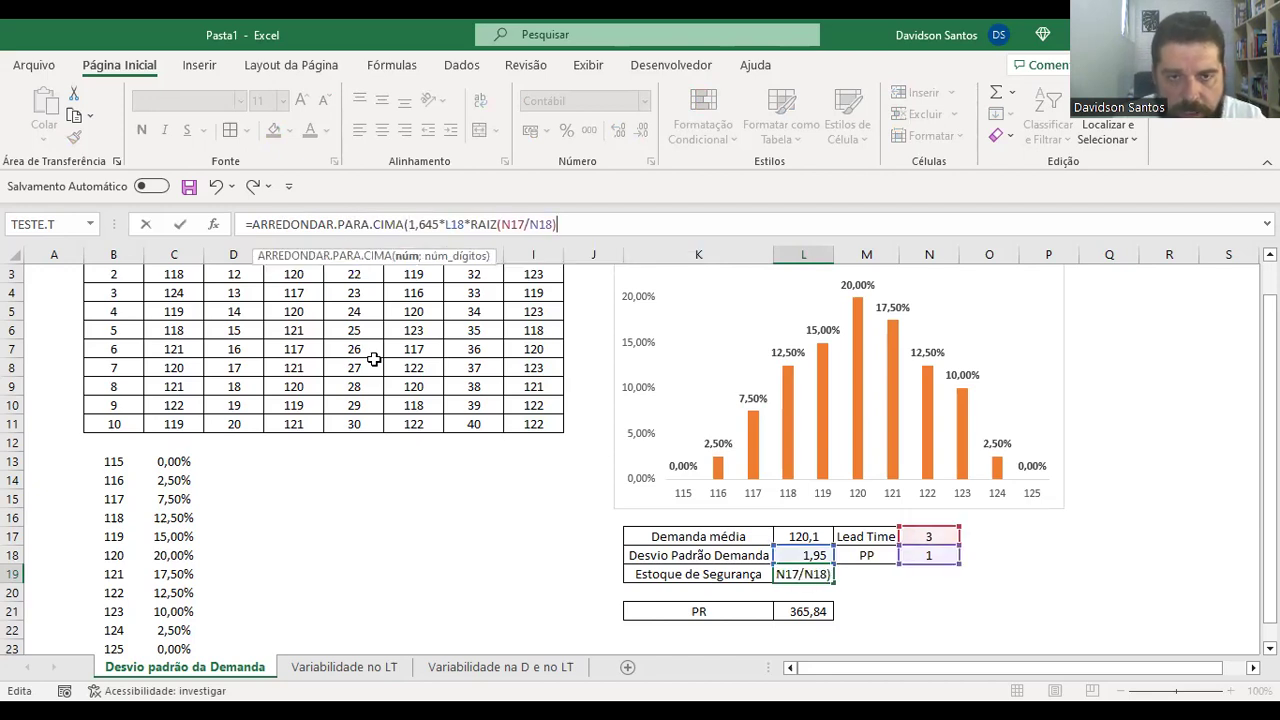
text(;0)
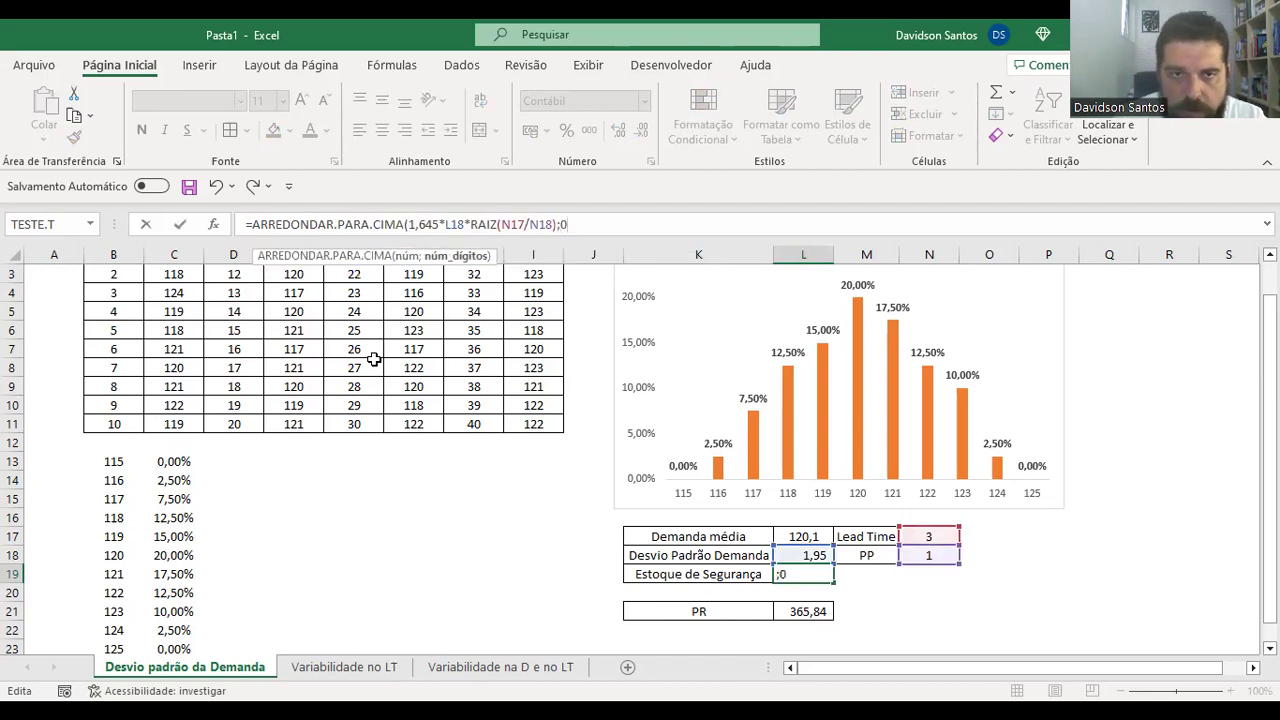
text())
key(Return)
key(Up)
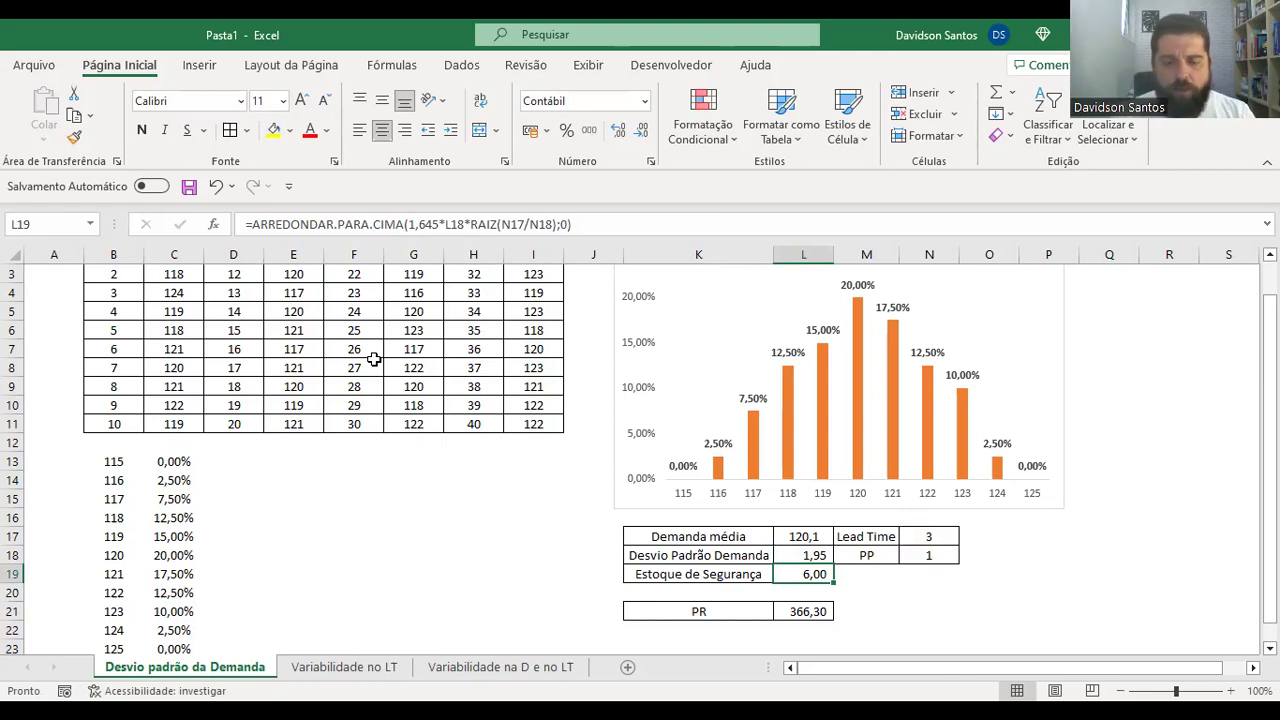
Review the Núm and Núm_dígitos arguments of the ARREDONDAR.PARA.CIMA function in L19
click(410, 222)
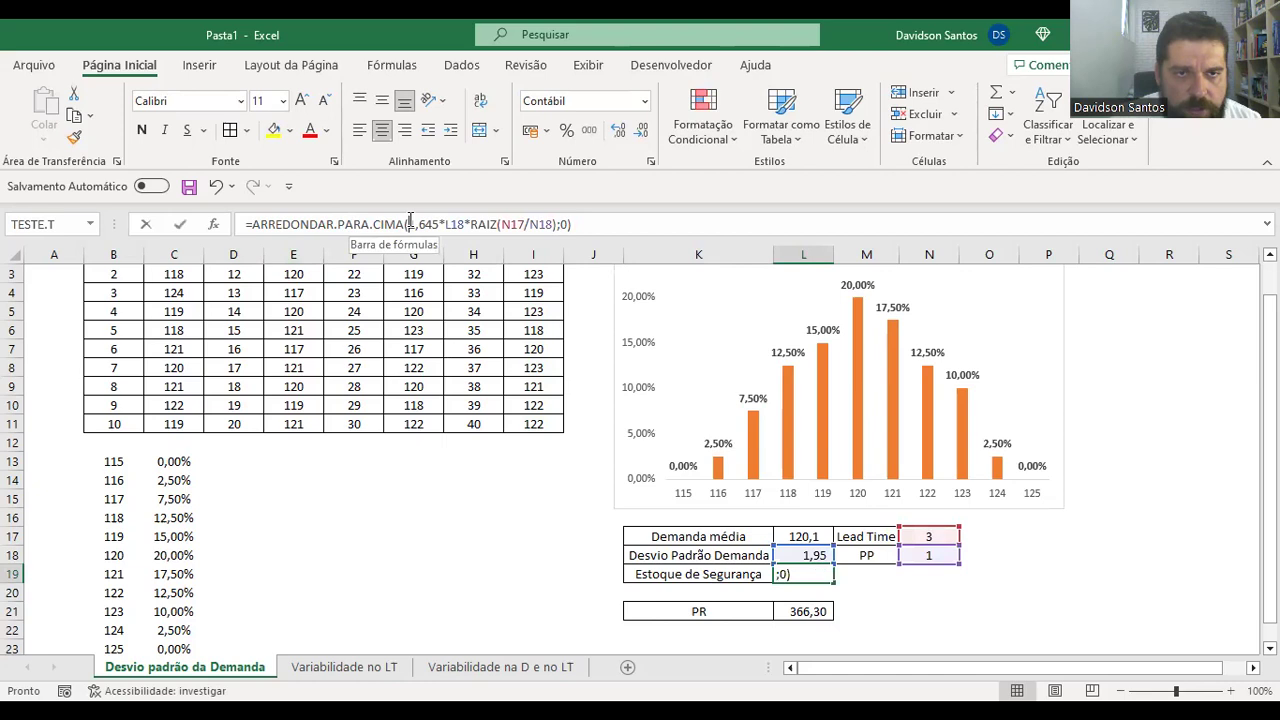
click(214, 226)
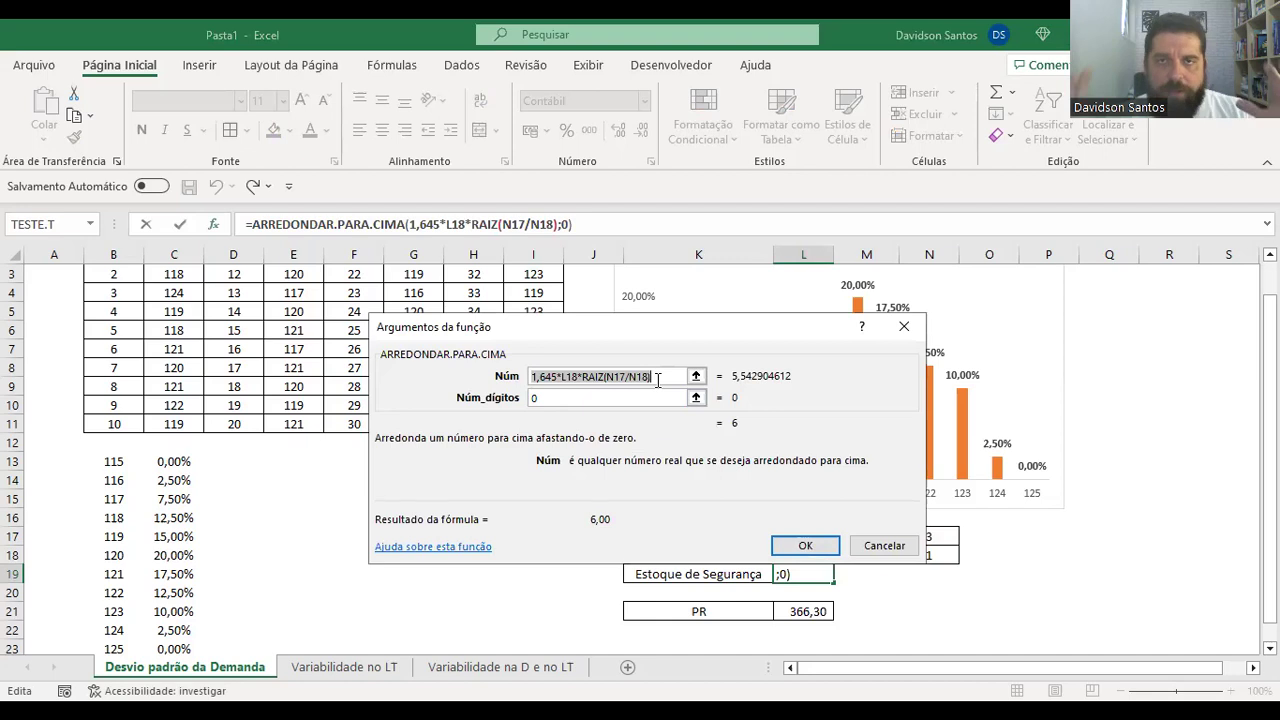
click(564, 399)
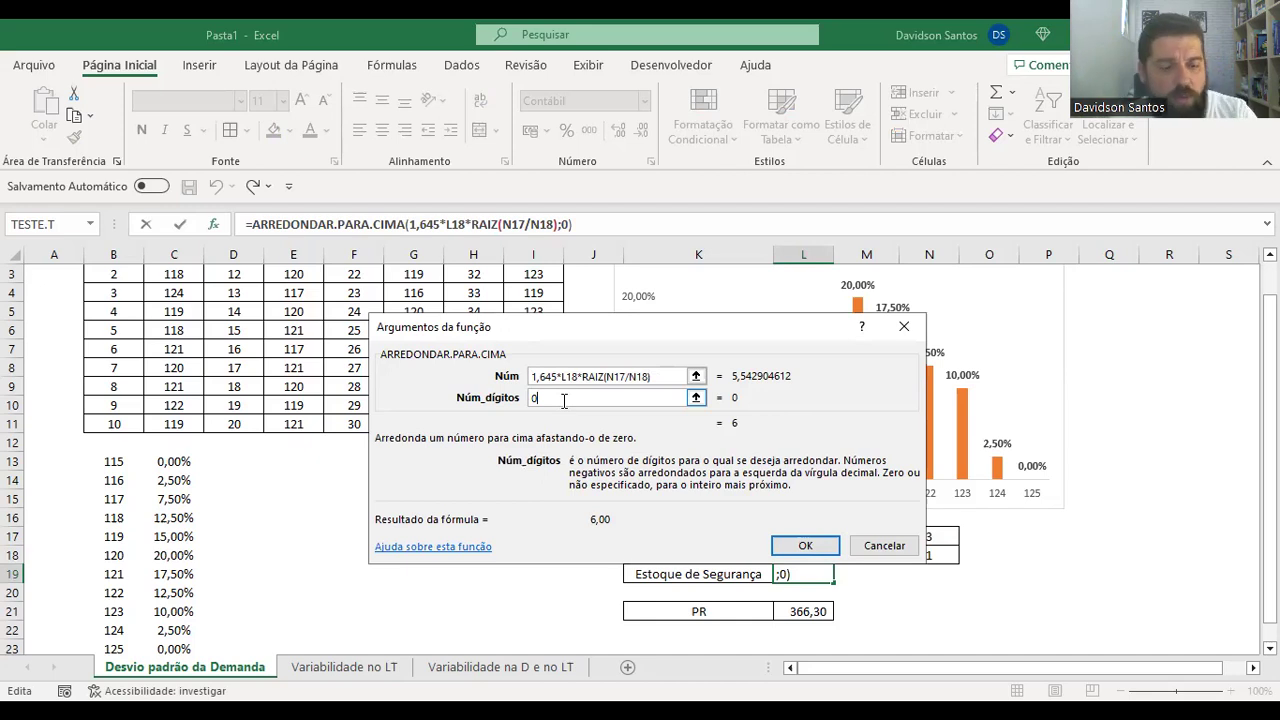
key(Return)
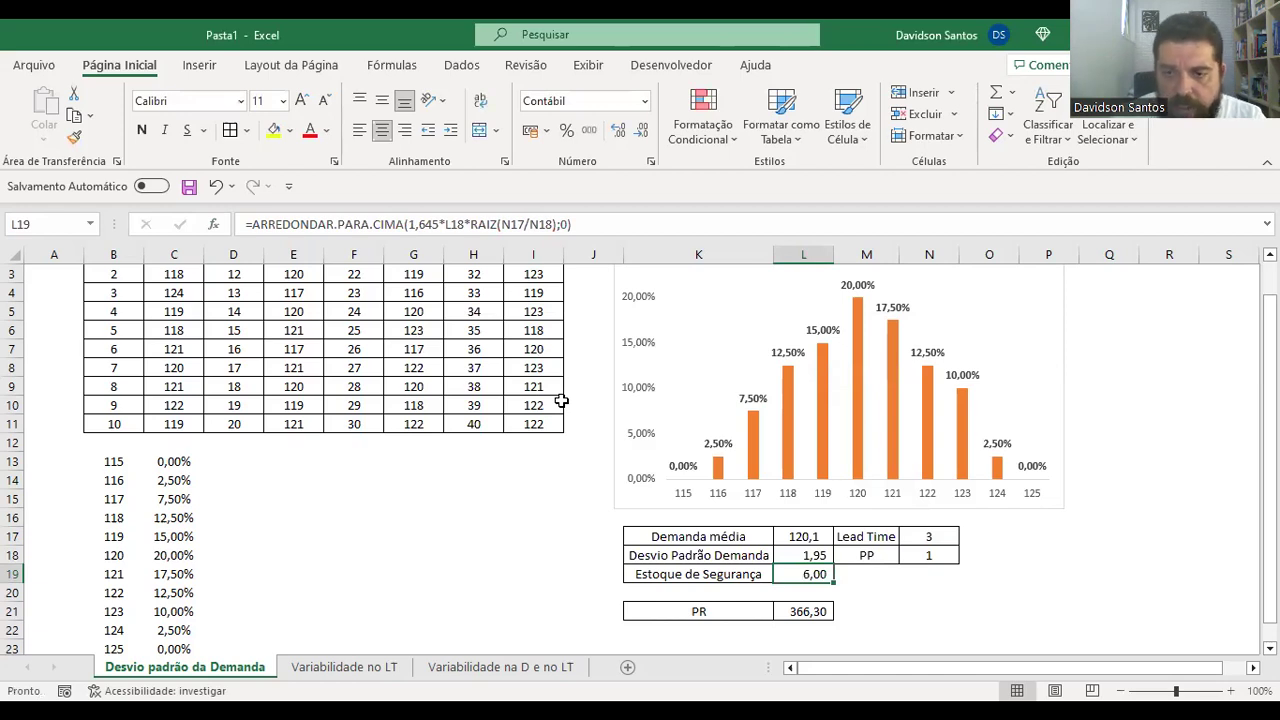
Examine the reorder point (PR) formula in L21 and the cells it references
key(Down)
key(Down)
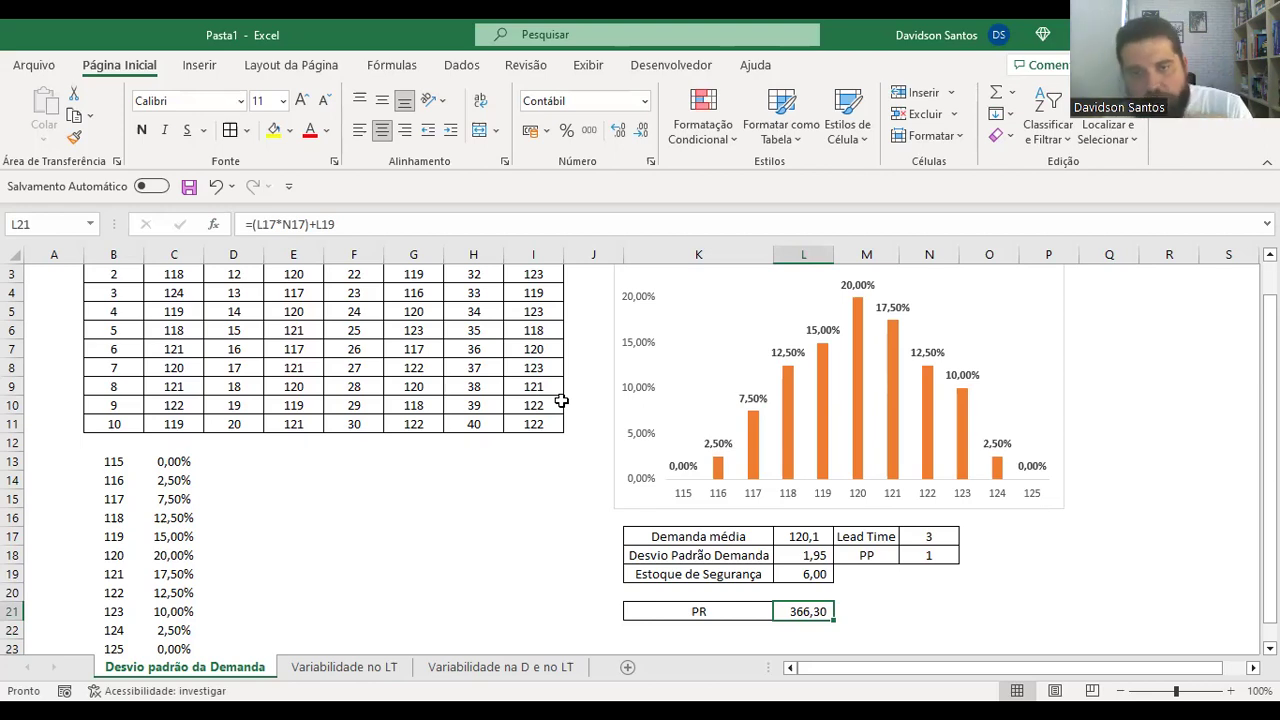
click(723, 624)
click(728, 612)
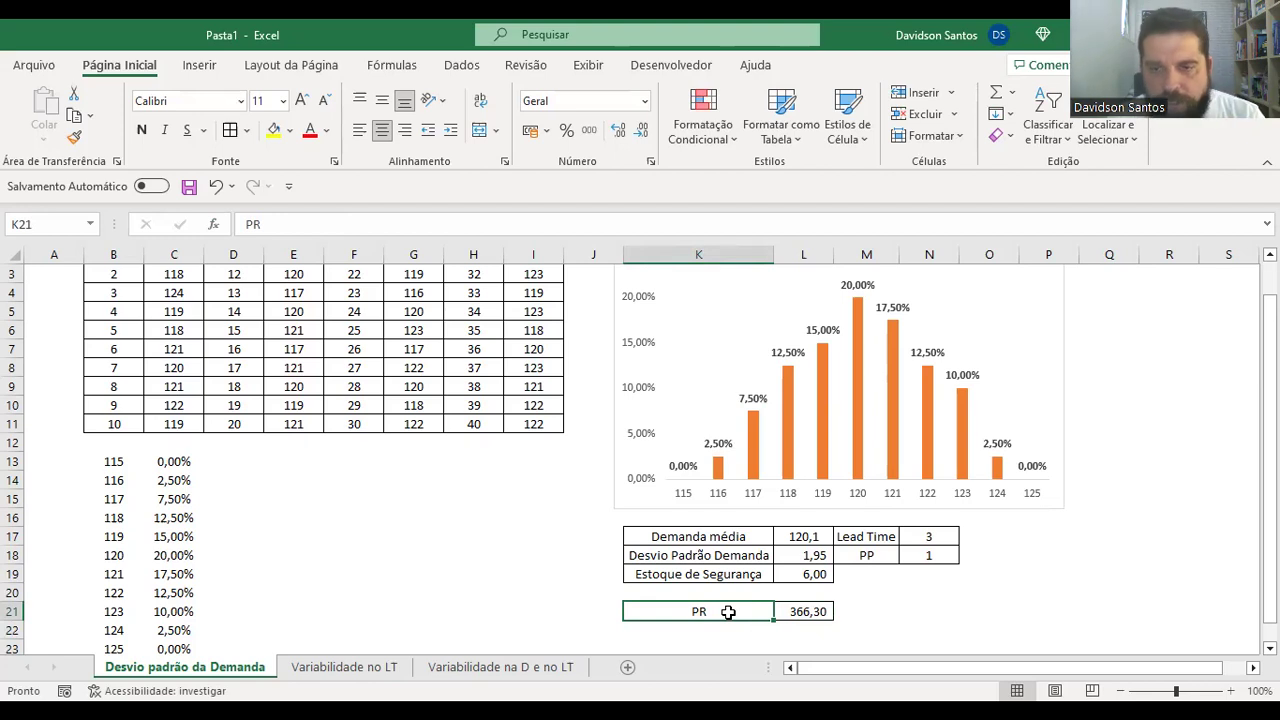
key(Right)
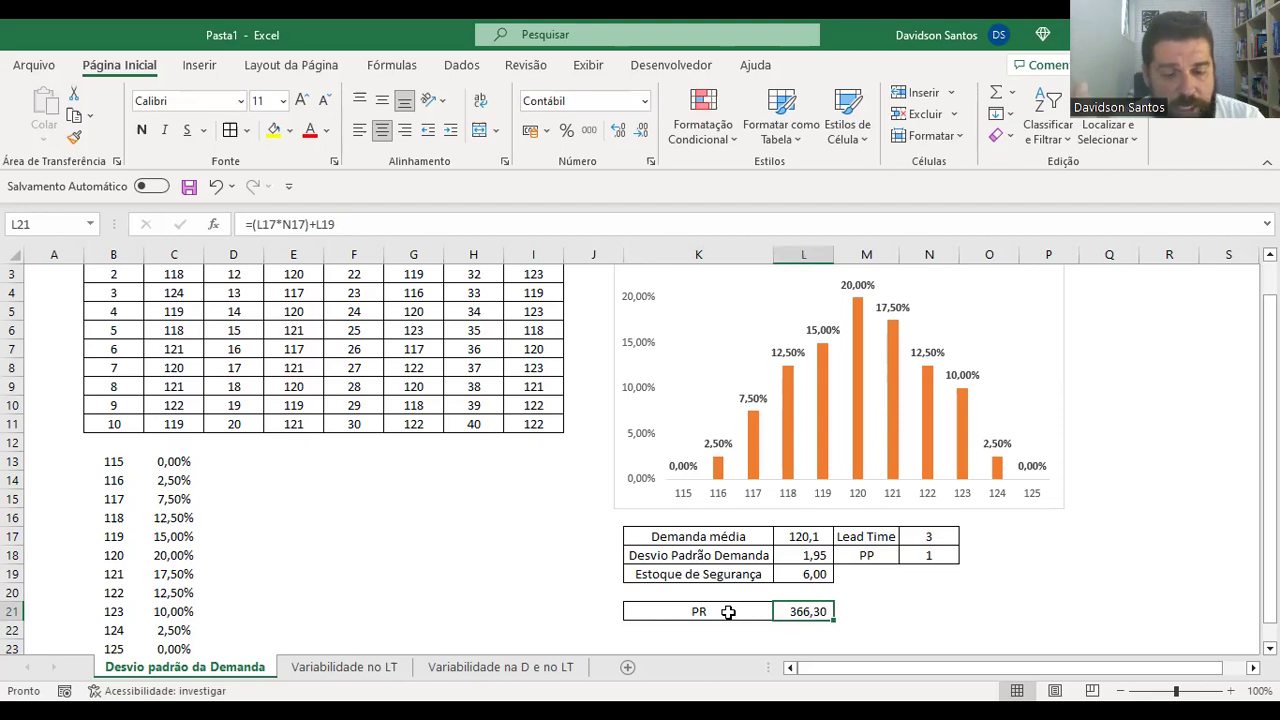
key(F2)
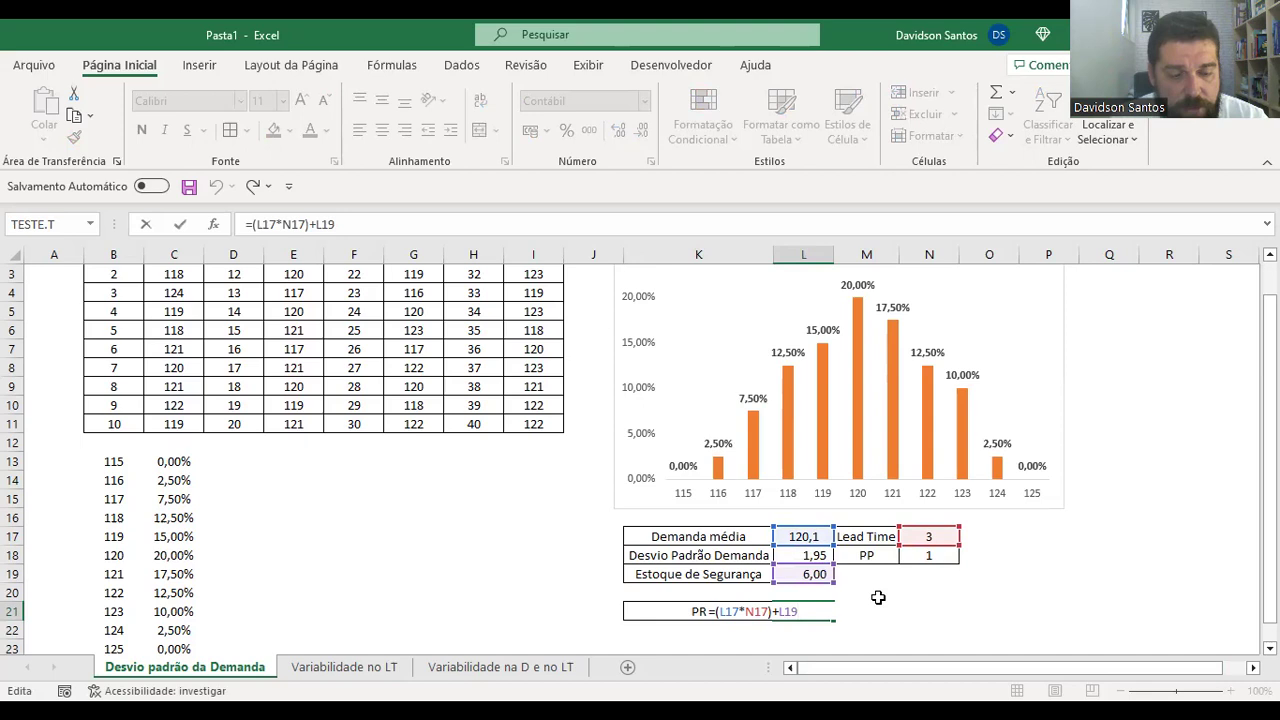
key(ctrl+Return)
Wrap the PR formula in L21 in ARREDONDAR.PARA.CIMA with 0 digits, undoing and redoing the change once to compare
click(253, 223)
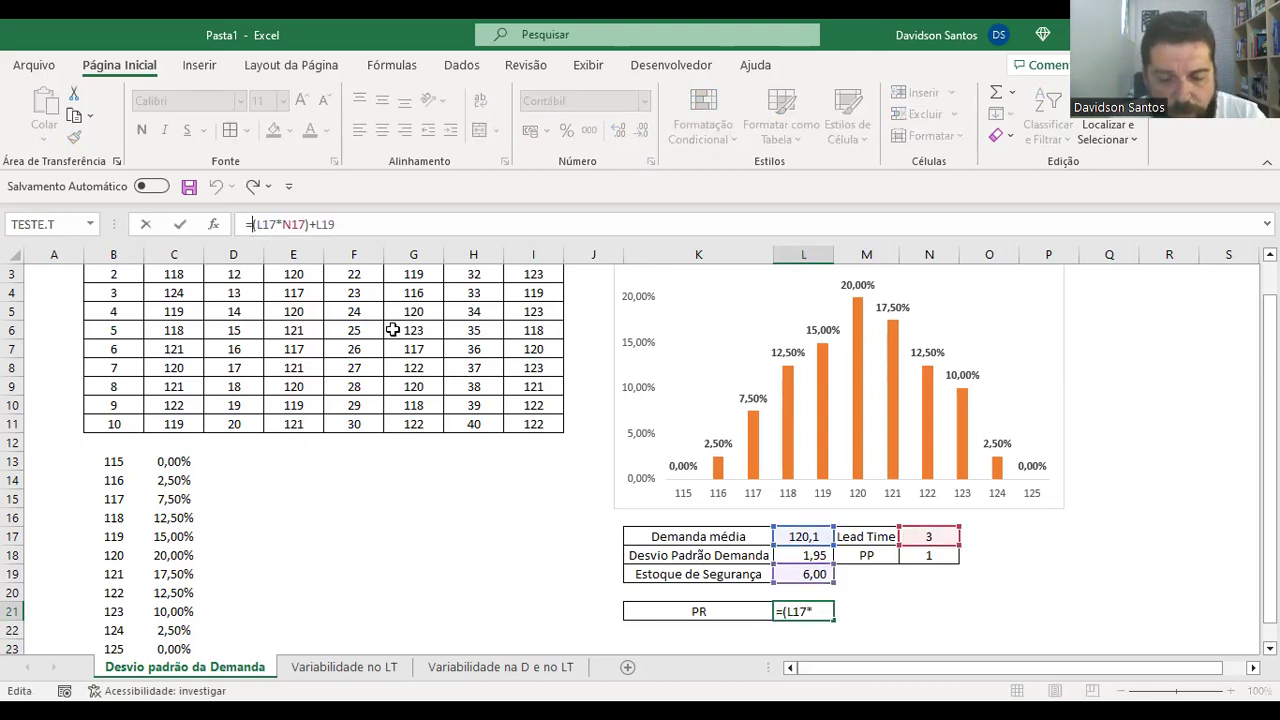
text(ARREDONDAR.PARA.CIMA)
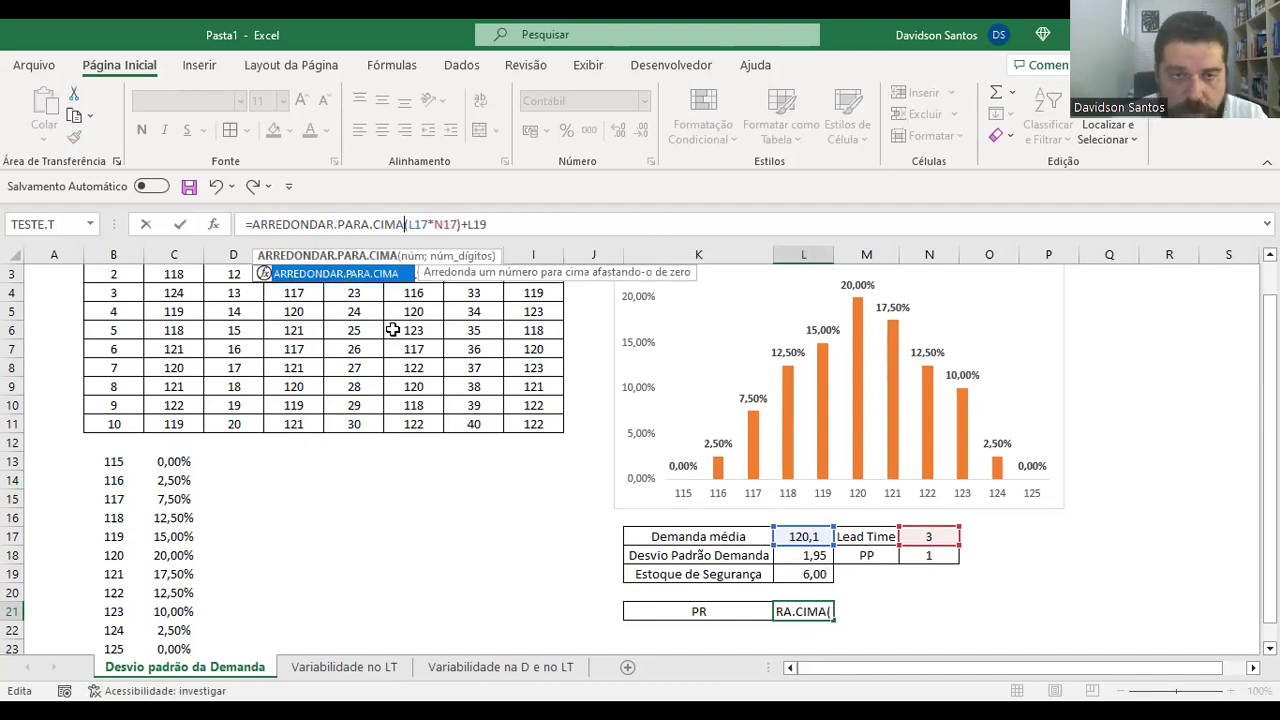
text(()
key(End)
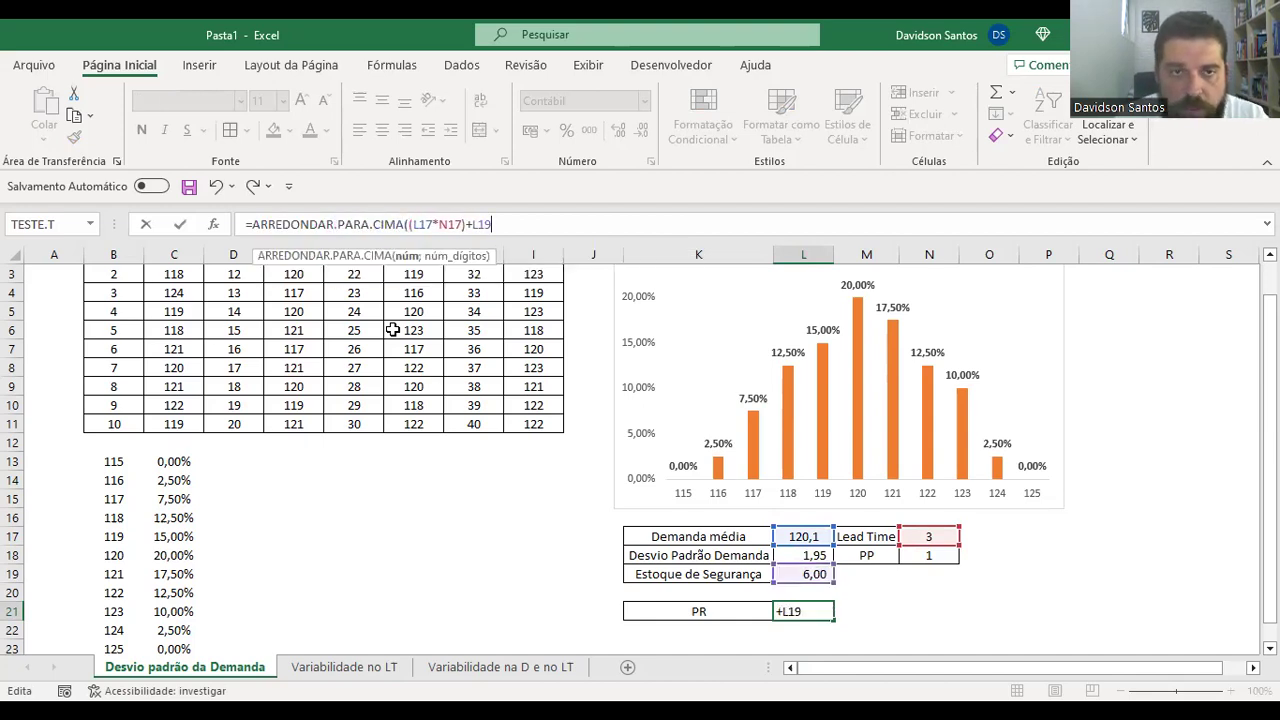
text(;0)
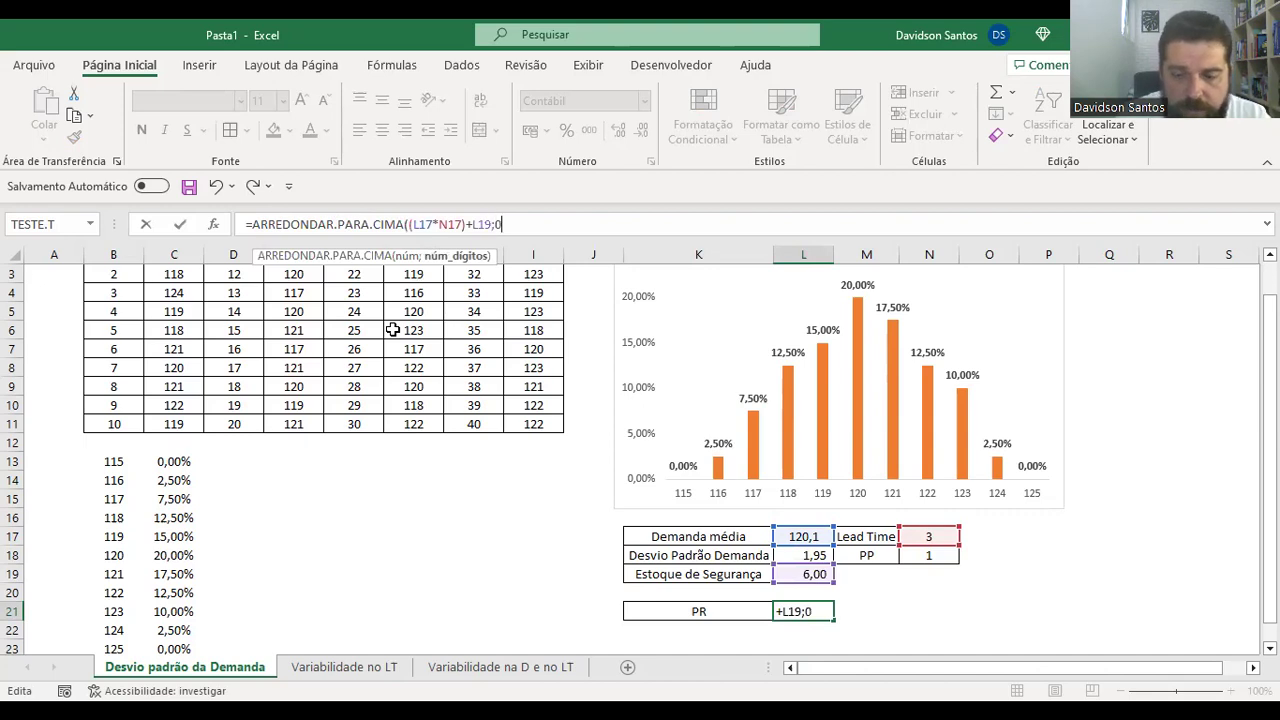
key(Return)
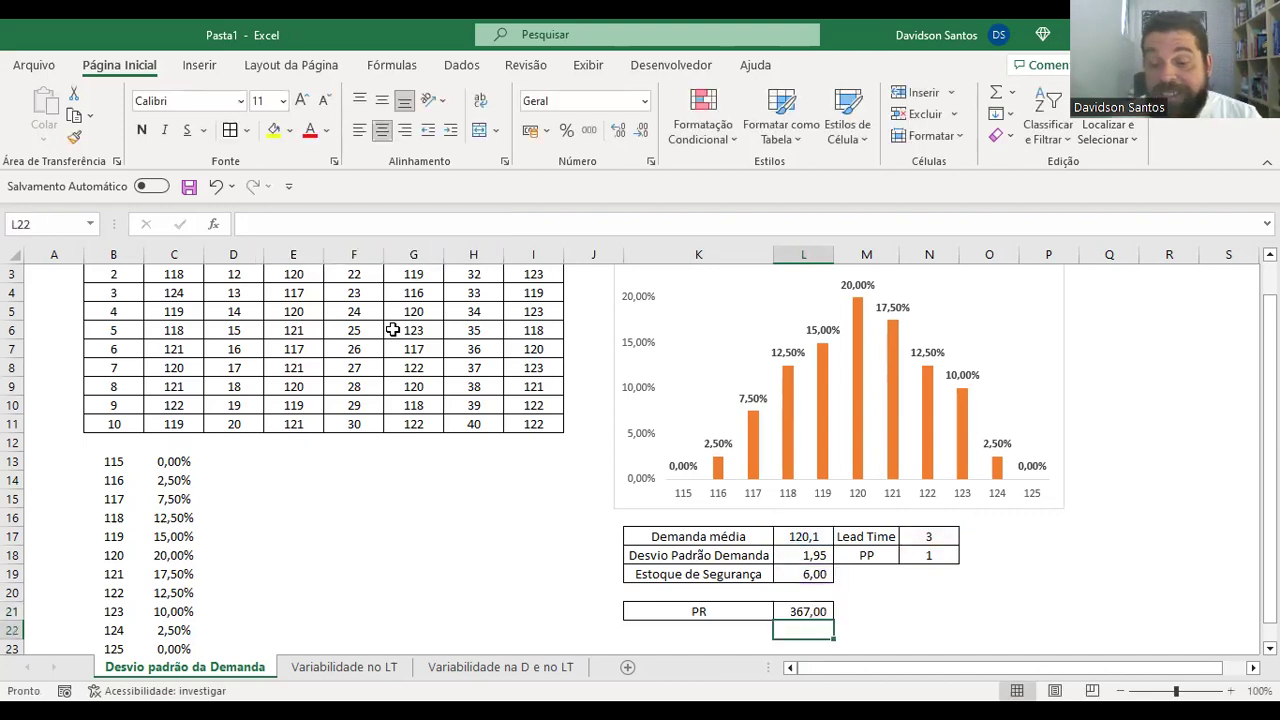
key(Up)
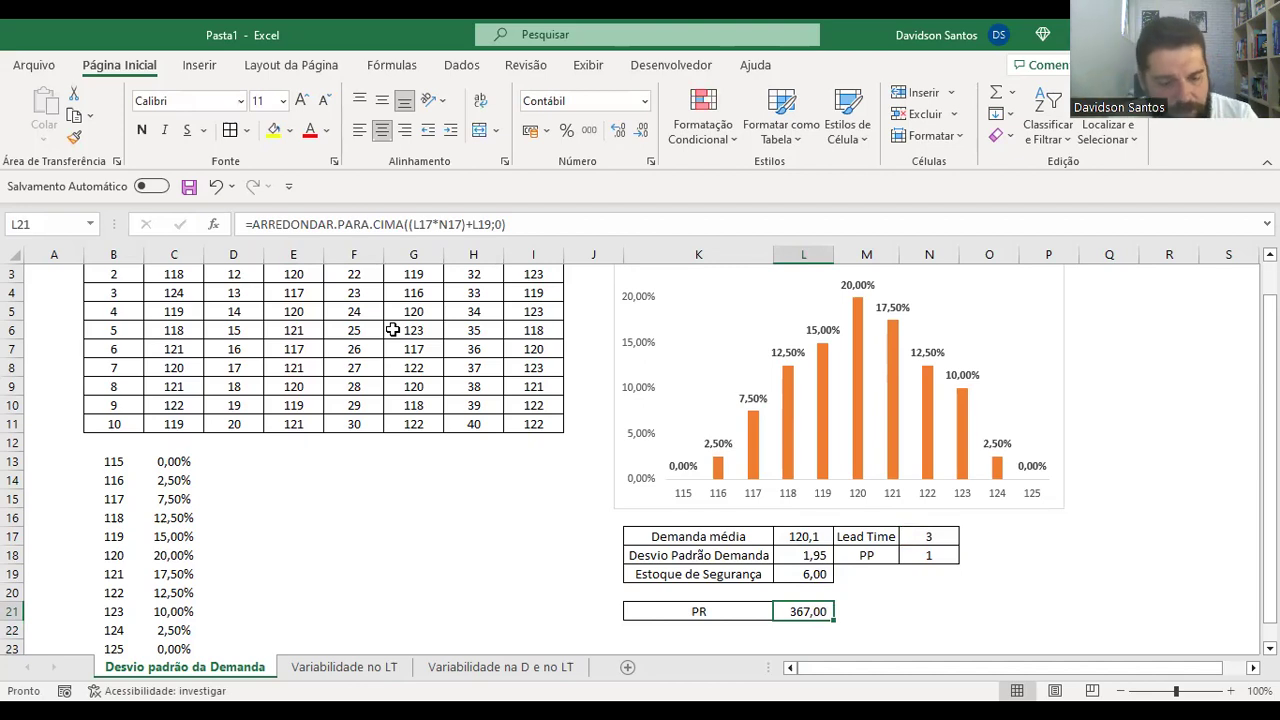
key(ctrl+z)
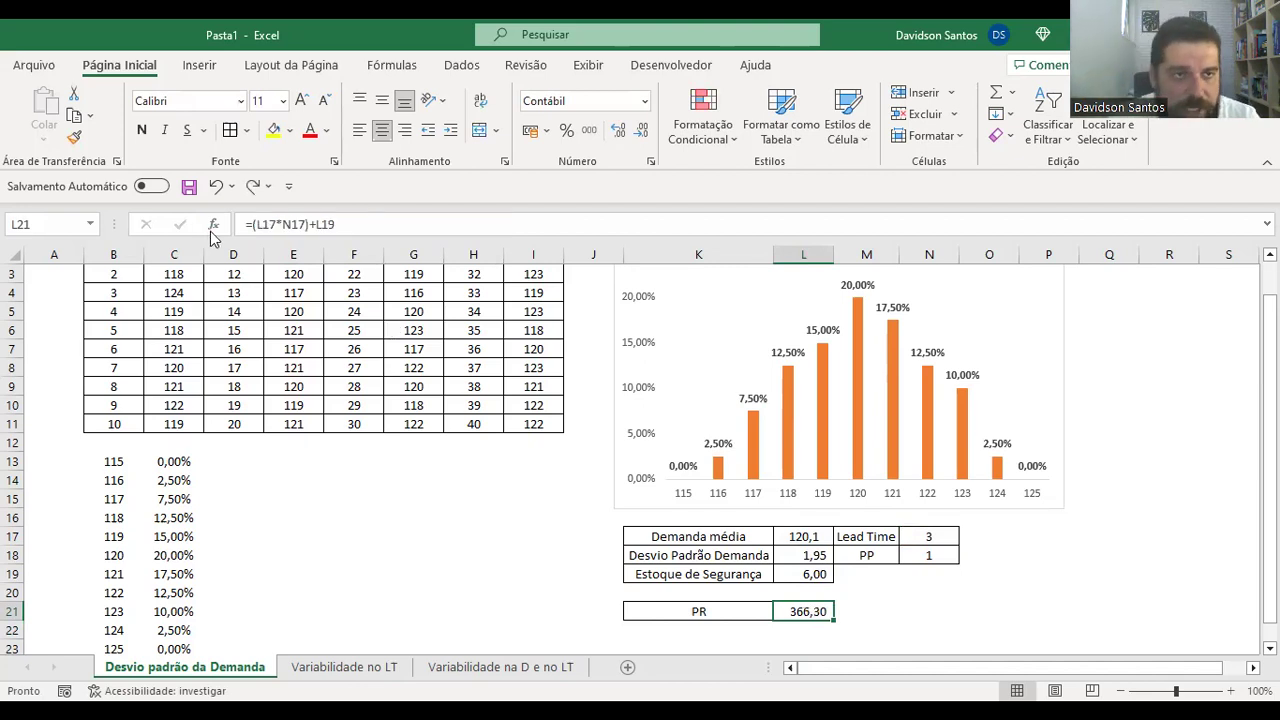
click(252, 187)
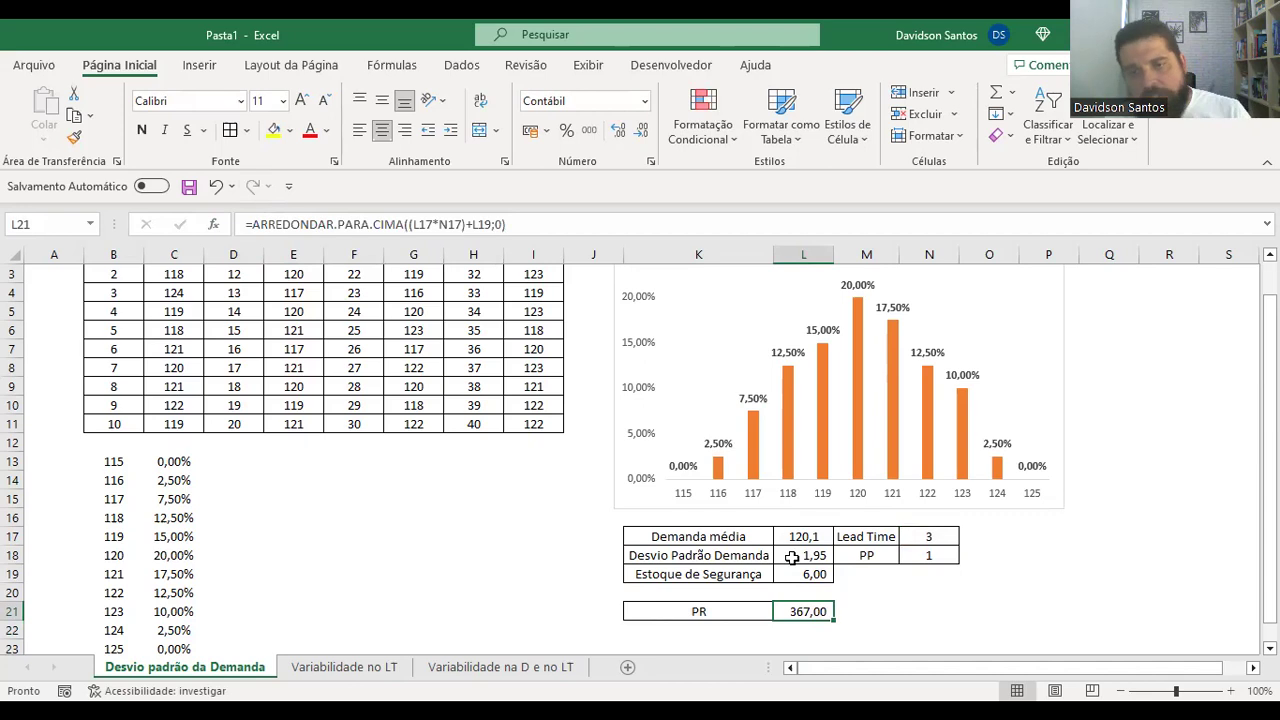
Review the rounded safety stock in L19 and the rounded reorder point in L21 at 115% zoom
scroll(808, 606, up, 1)
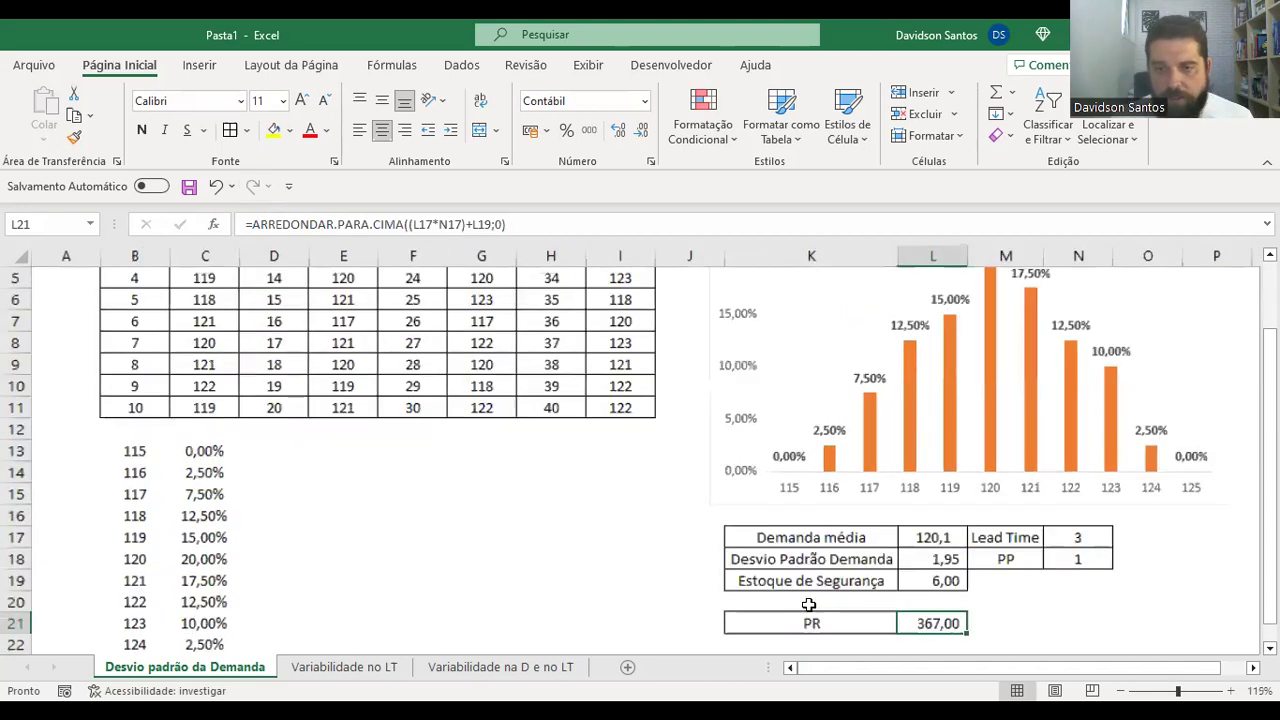
drag(1090, 623, 943, 576)
click(940, 580)
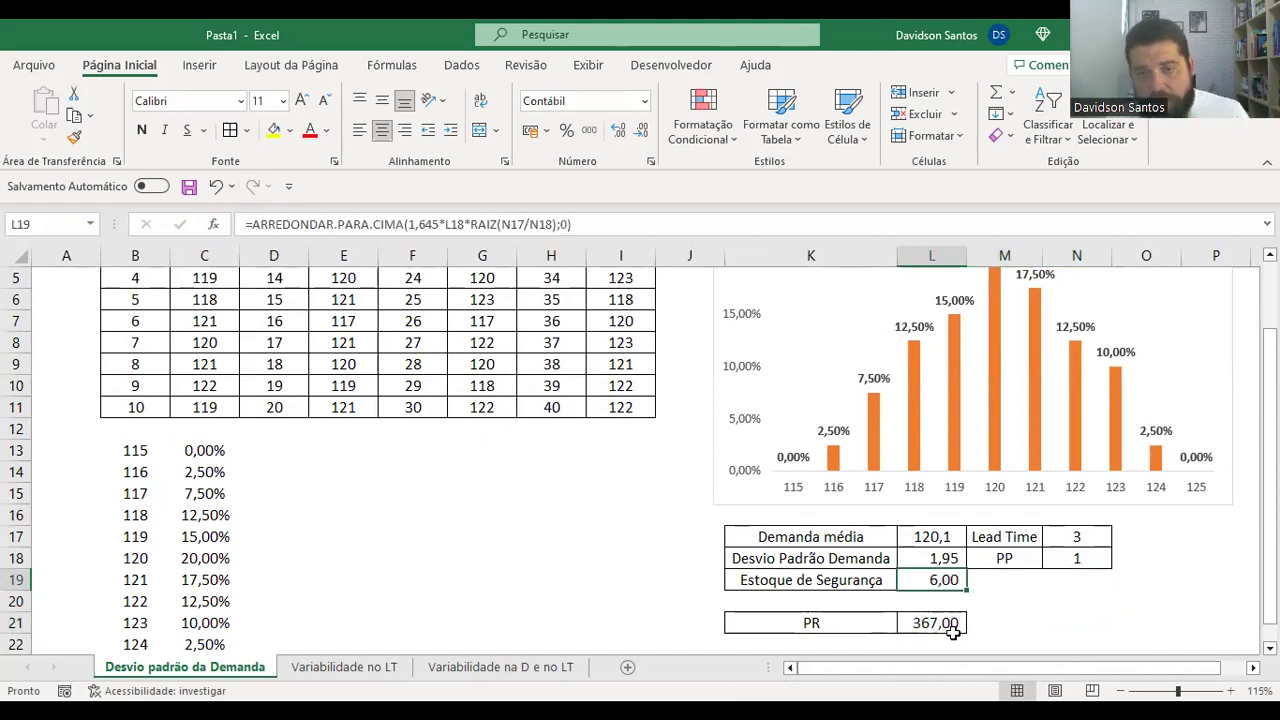
click(949, 622)
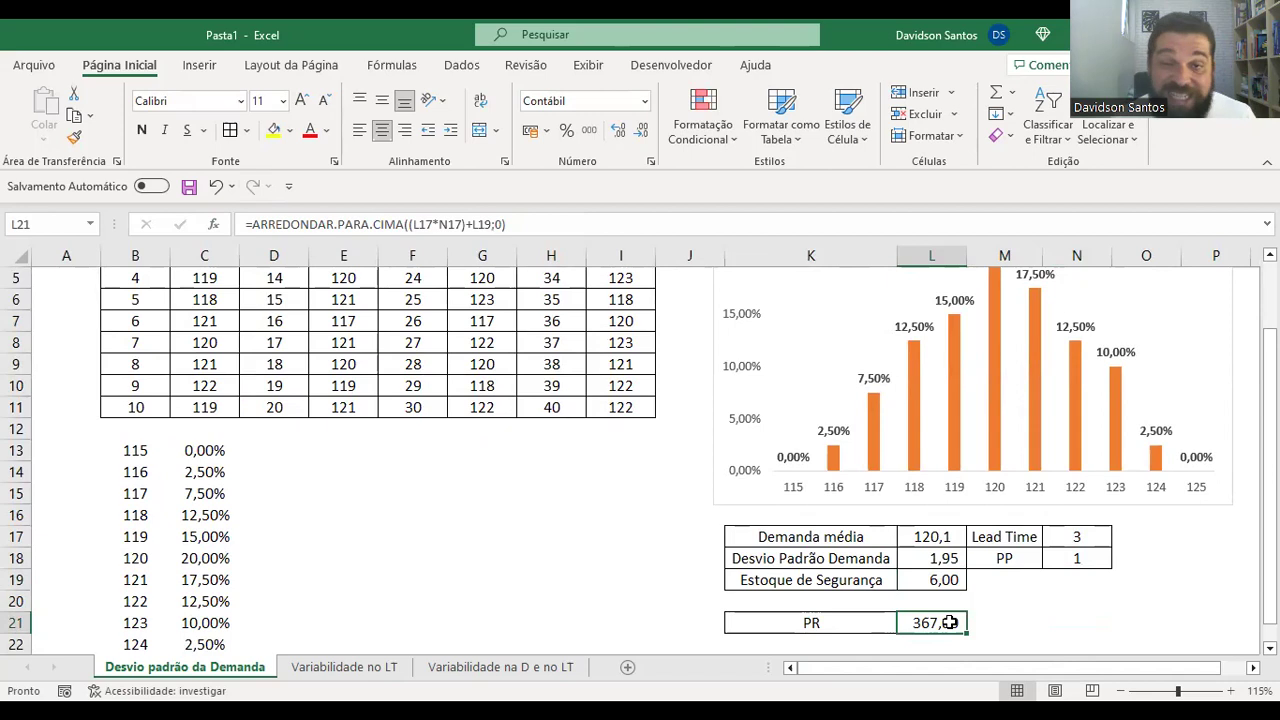